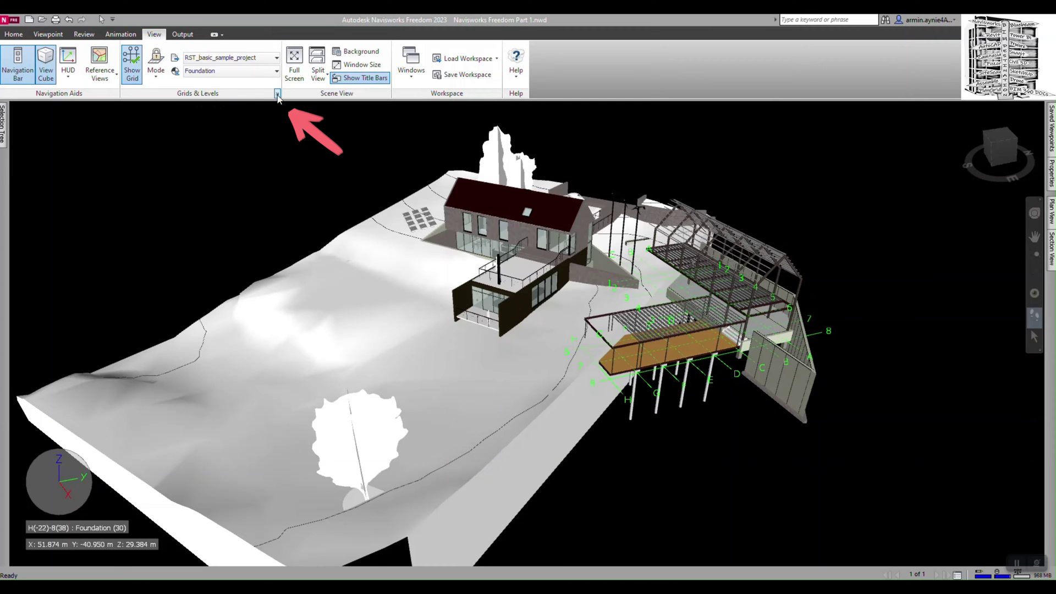
- Open the grid settings from Grids & Levels to view the level colors and label options, making no changes
left_click(278, 95)
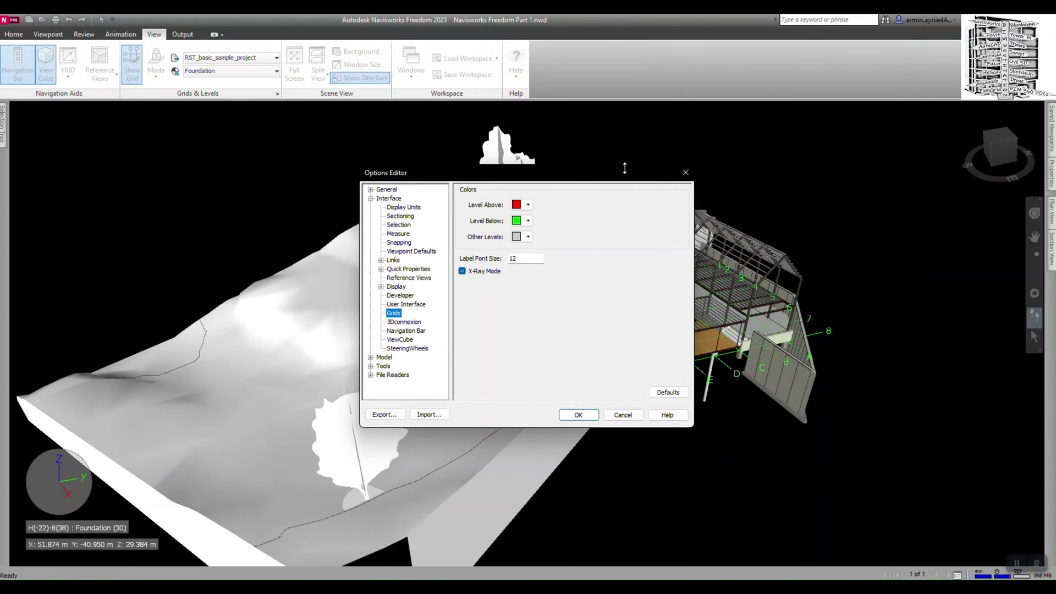
left_click(685, 172)
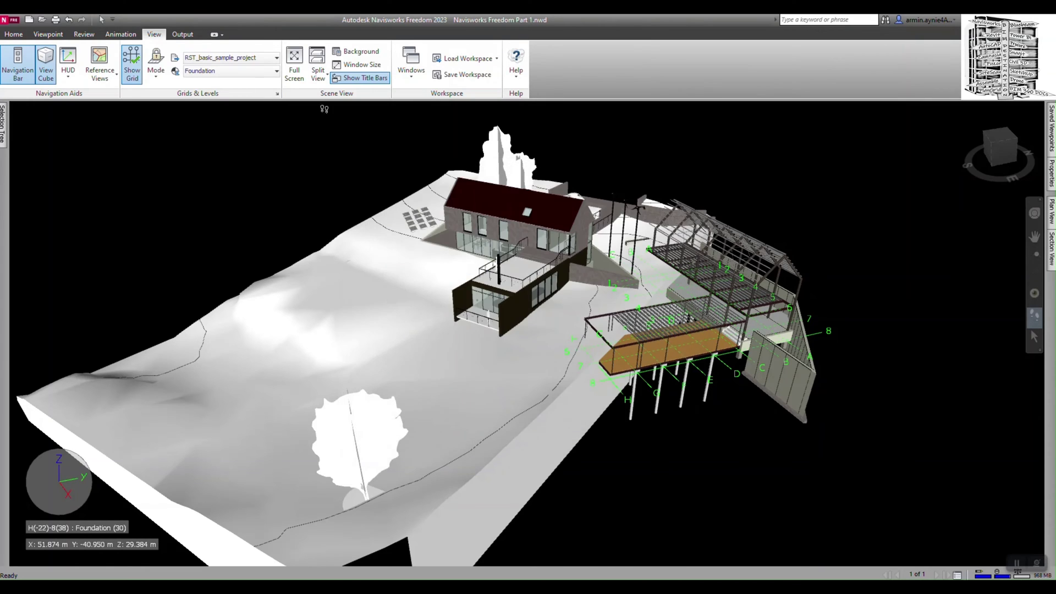
- Open the Options Editor and look through the Undo and Locations pages of the General settings
left_click(11, 25)
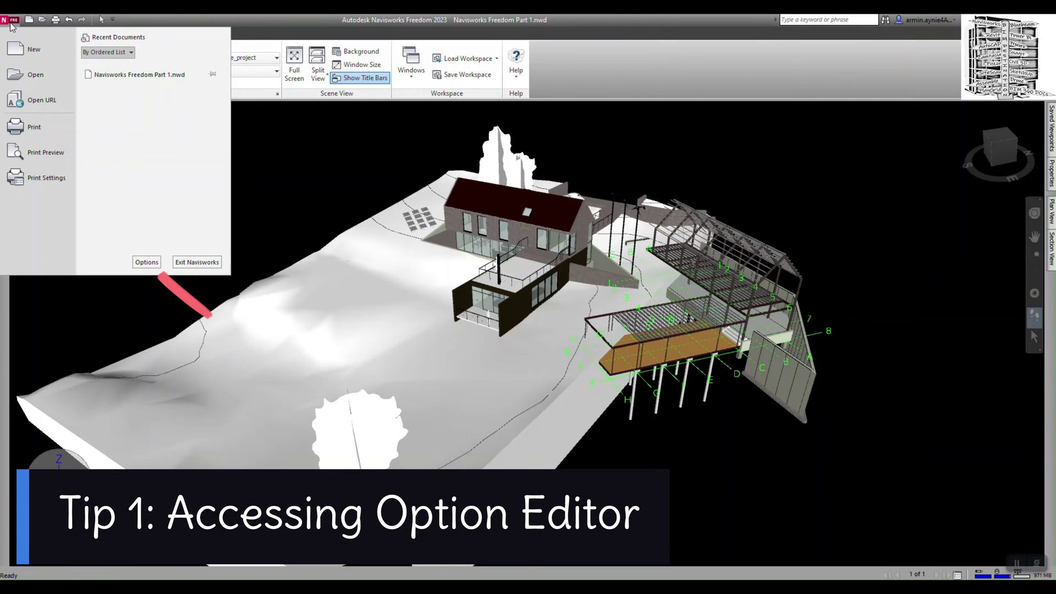
left_click(147, 263)
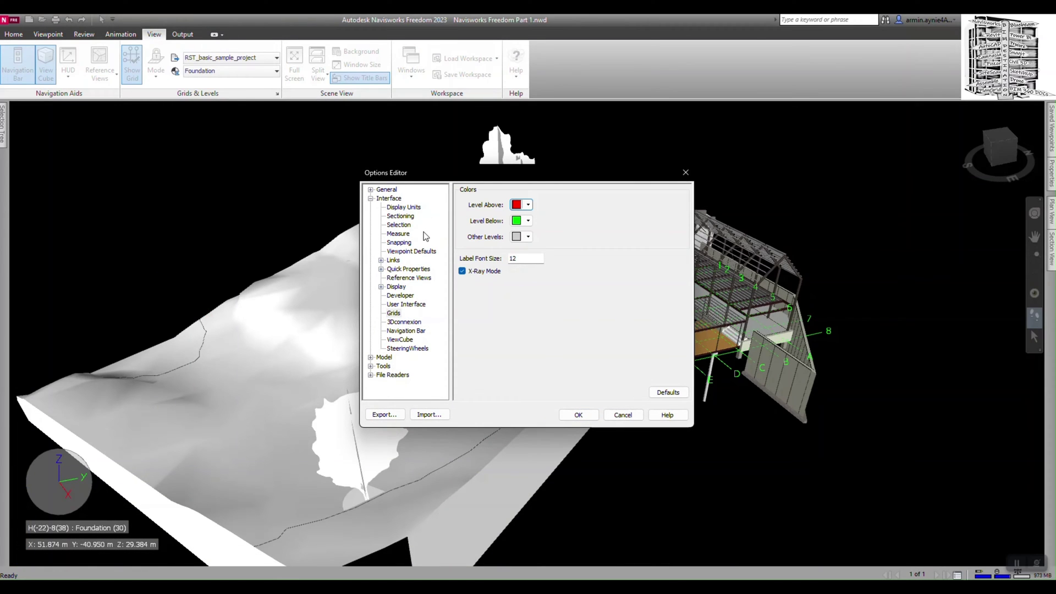
left_click(371, 189)
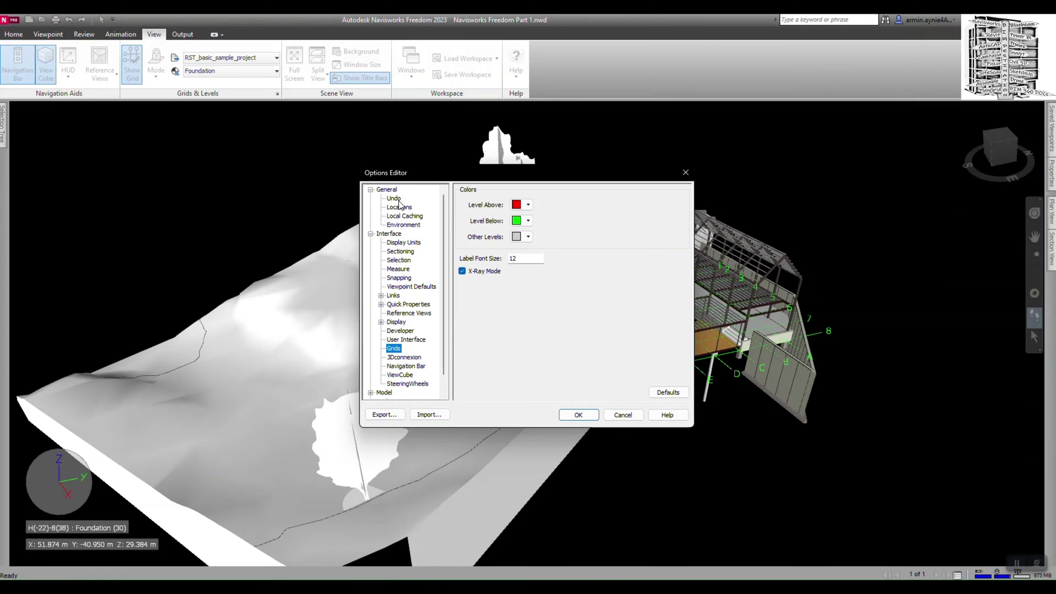
left_click(393, 199)
left_click(399, 206)
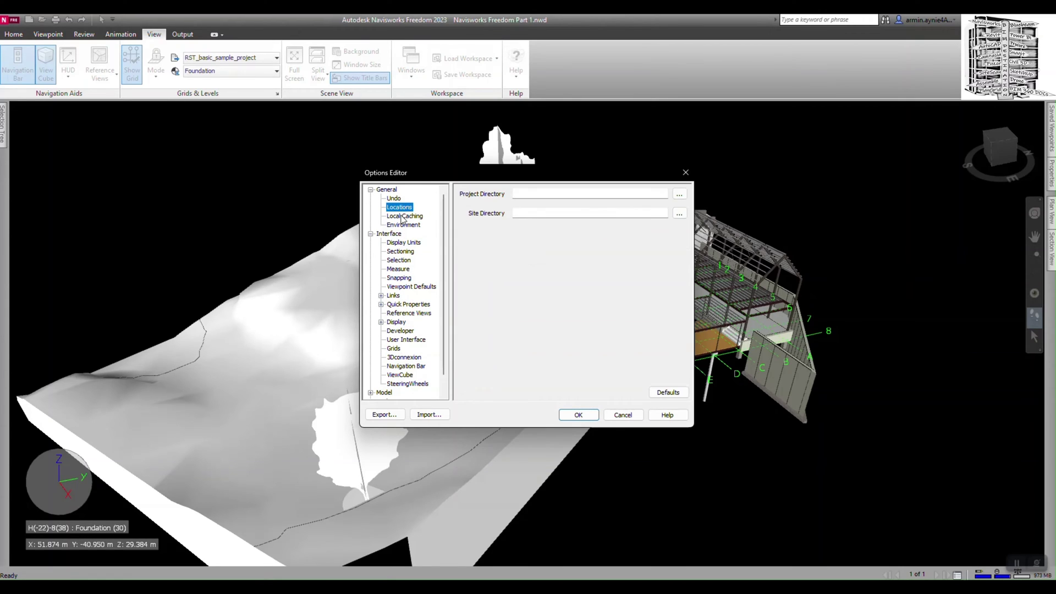
left_click(371, 189)
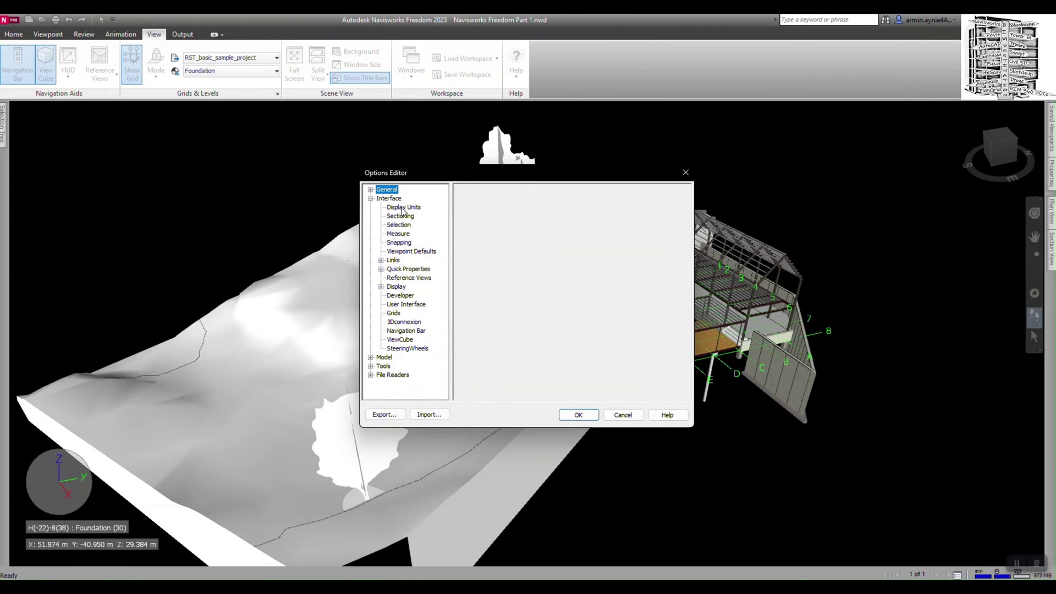
- Set the linear display units to Feet and Inches with a fractional display precision of 1/8
left_click(400, 207)
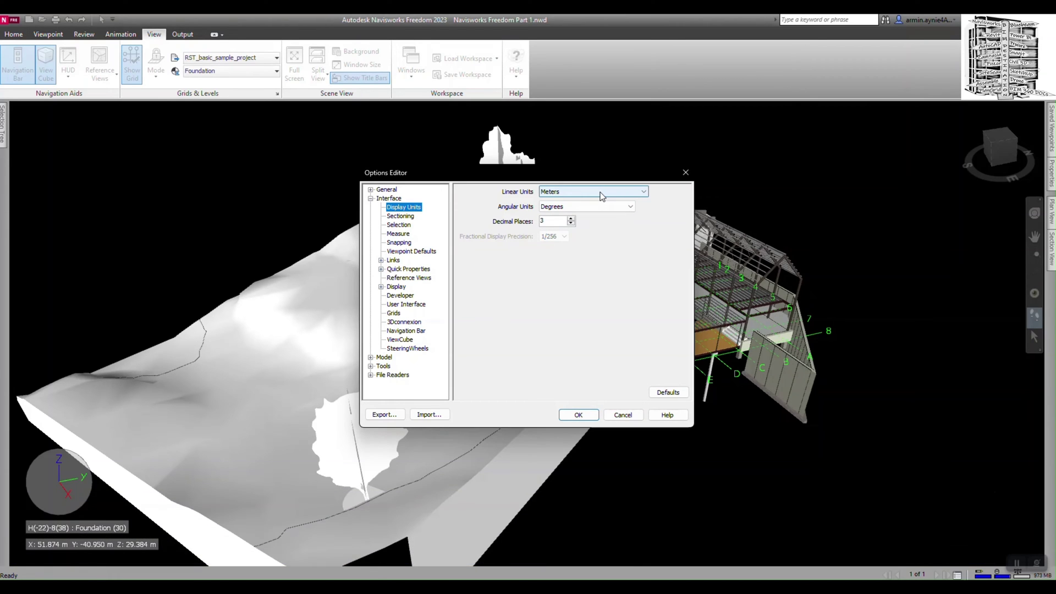
left_click(600, 193)
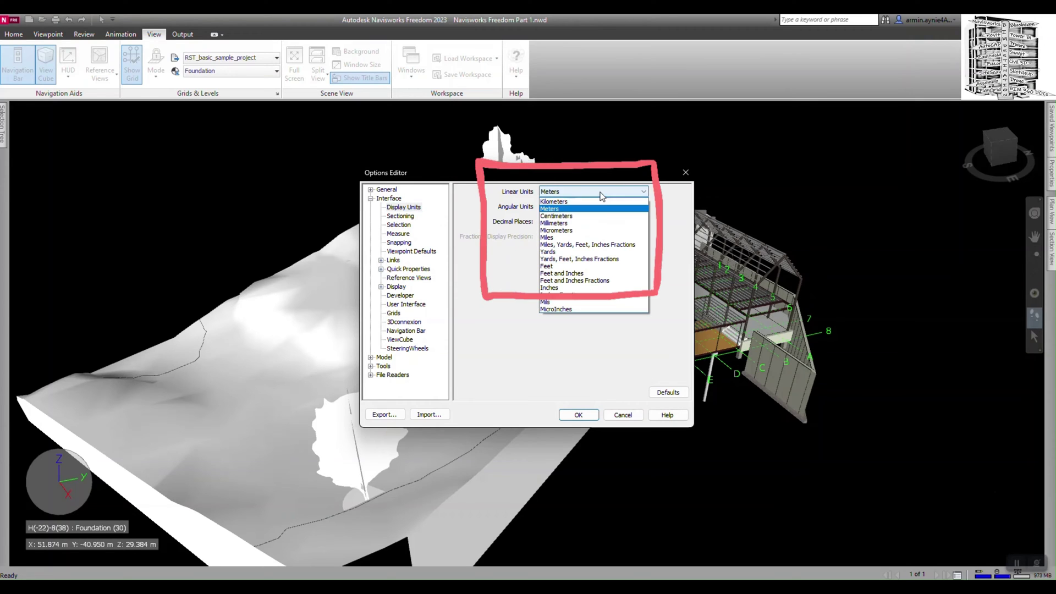
left_click(595, 275)
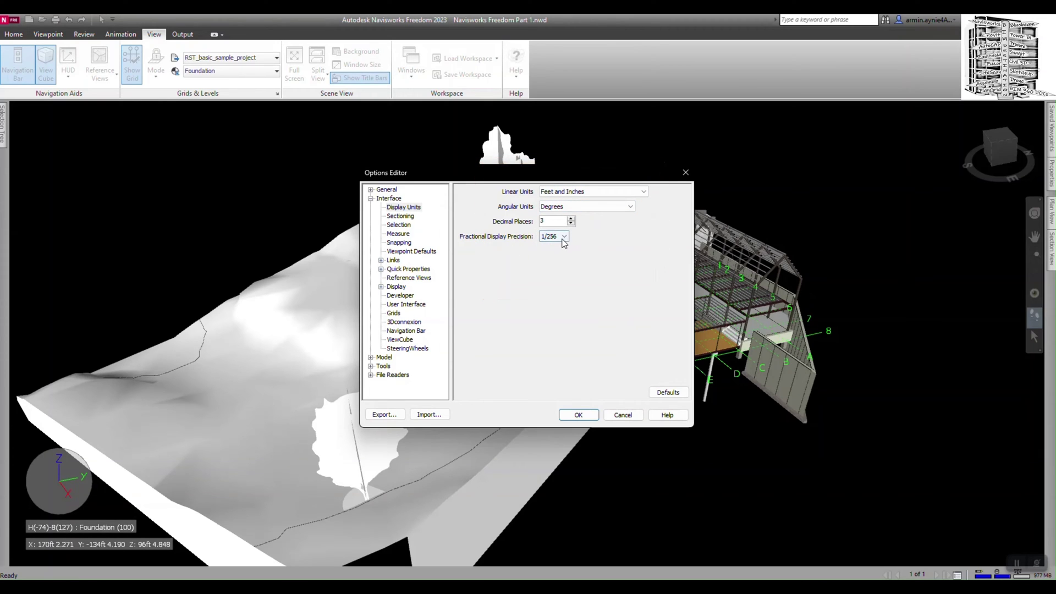
left_click(564, 238)
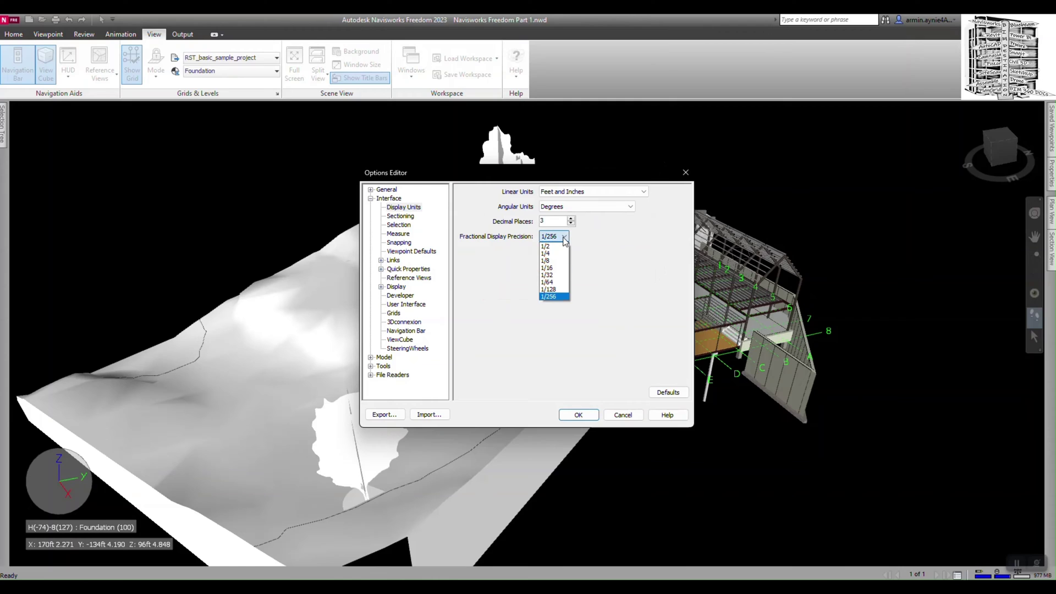
left_click(560, 261)
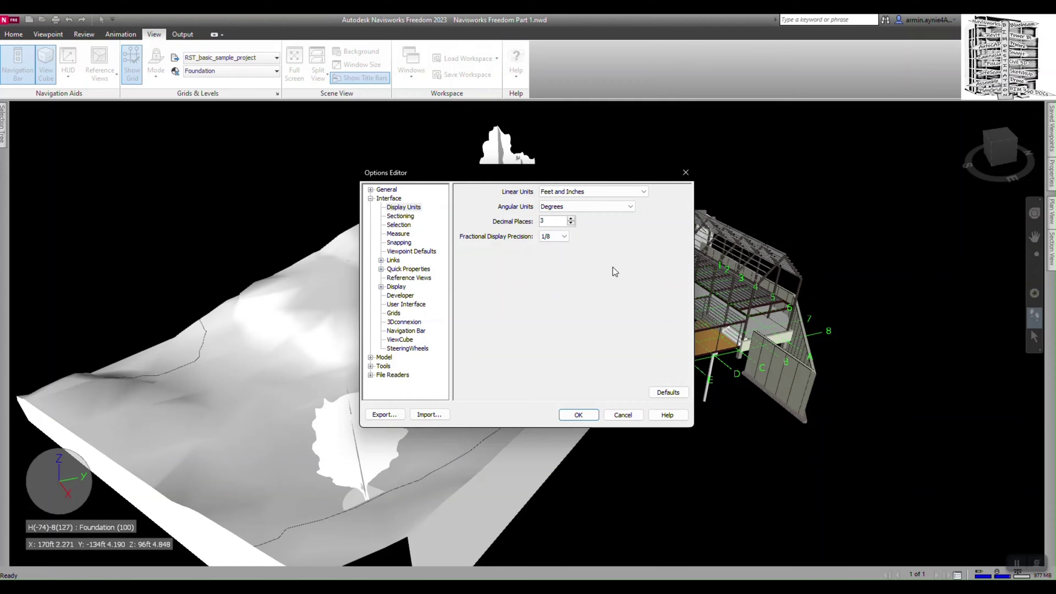
- Set the capping outline color for sectioning to cyan
left_click(408, 220)
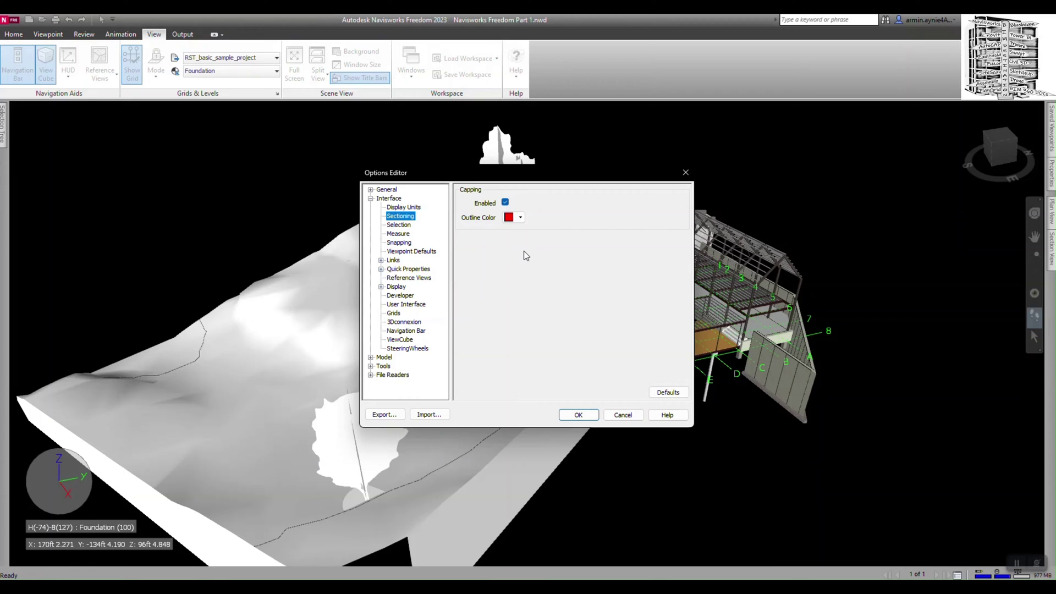
left_click(521, 218)
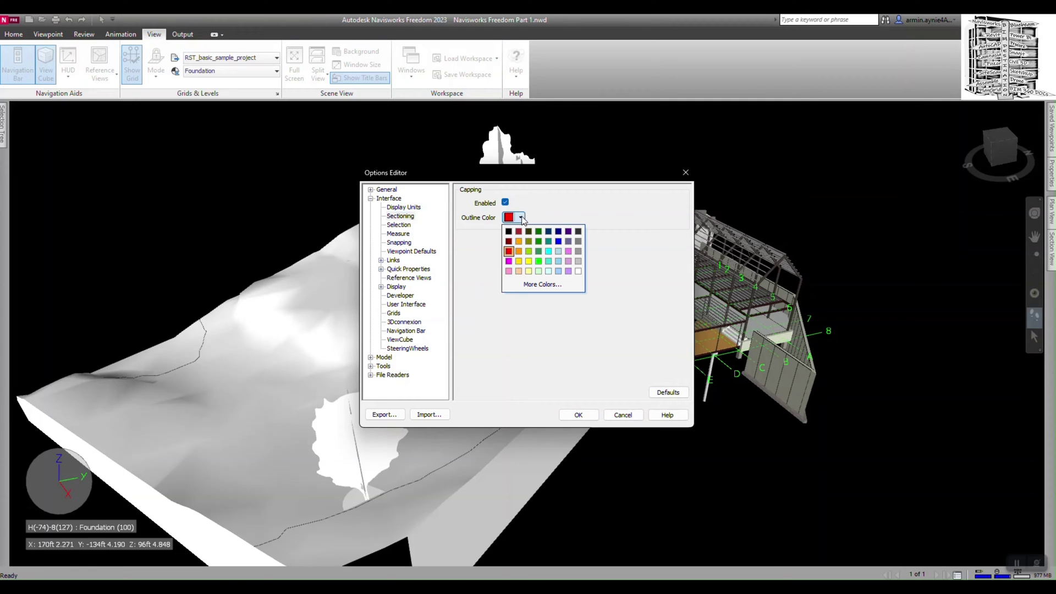
left_click(548, 252)
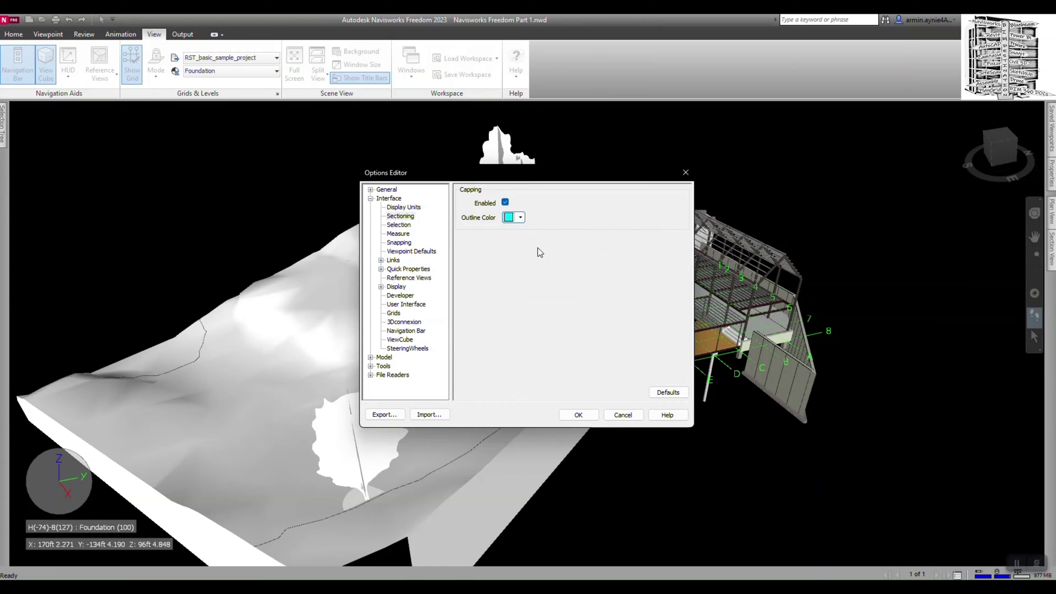
- Examine the Selection, Measure and Snapping pages of the Interface options
left_click(405, 225)
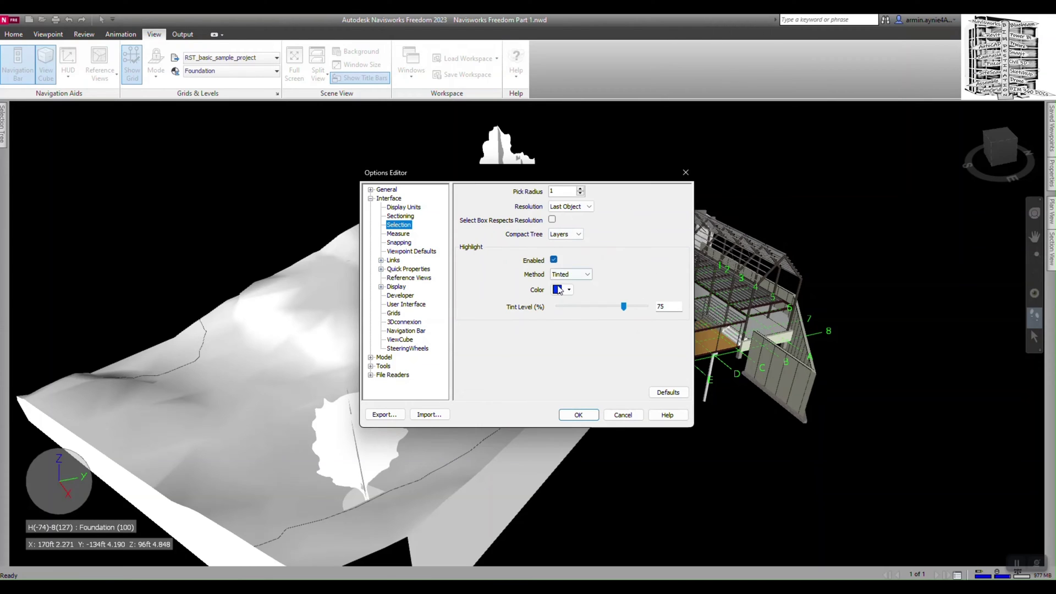
left_click(407, 234)
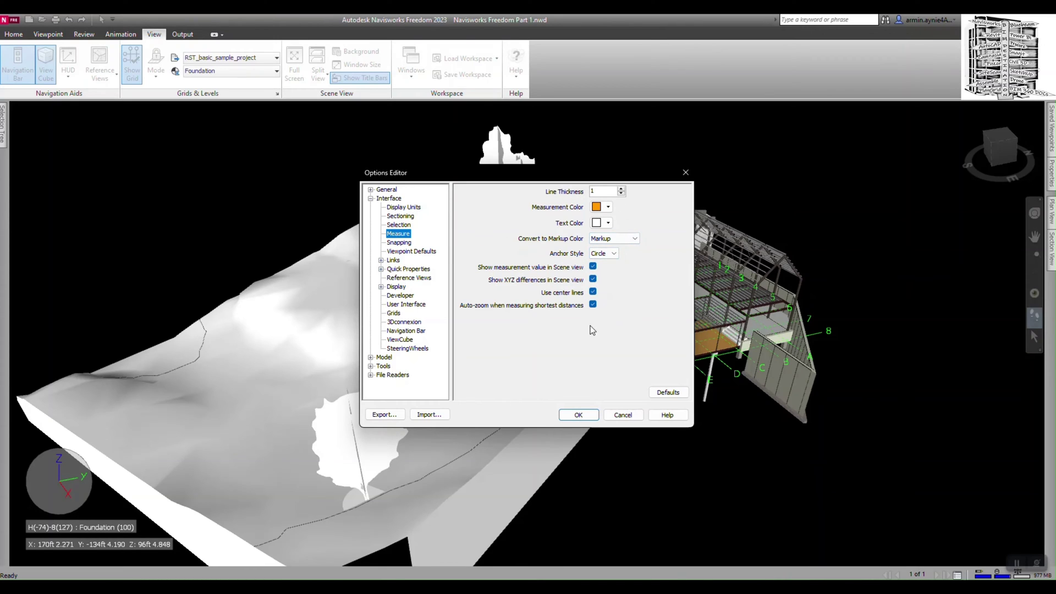
left_click(405, 244)
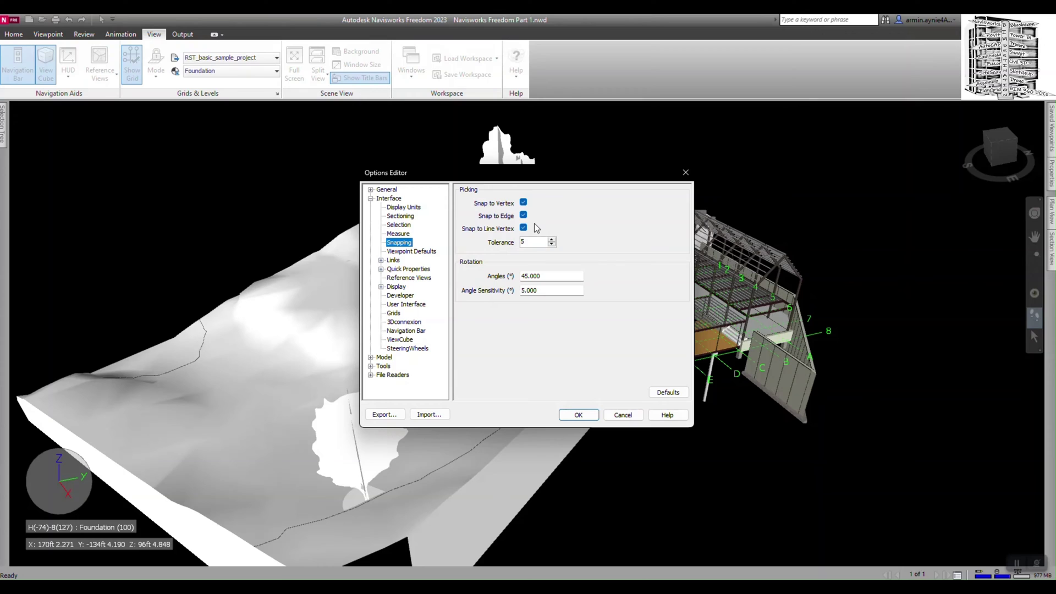
- Enable Override Linear Speed in the viewpoint defaults and disable it again
left_click(428, 251)
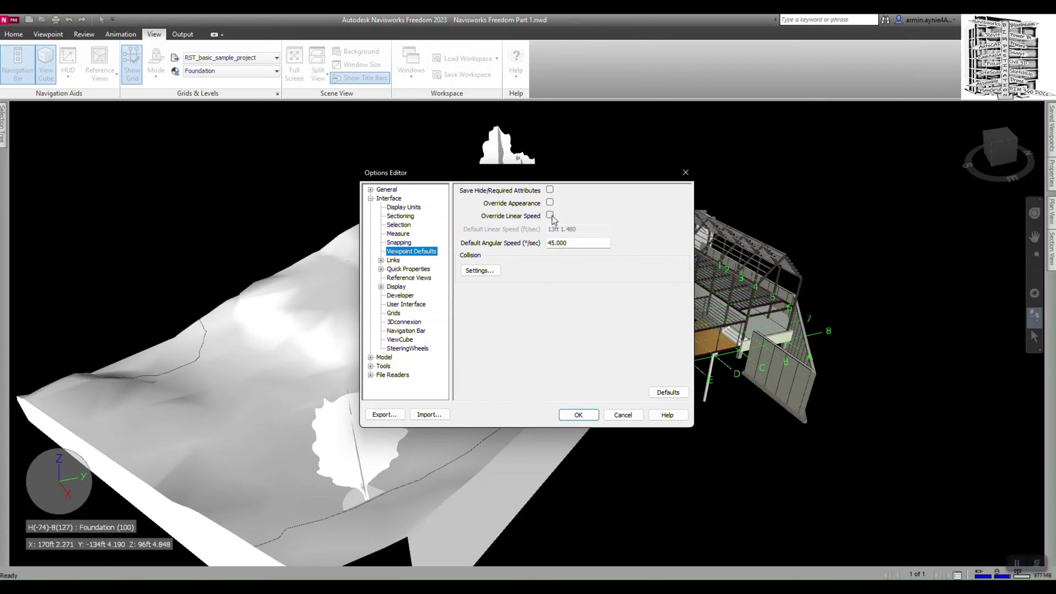
left_click(550, 216)
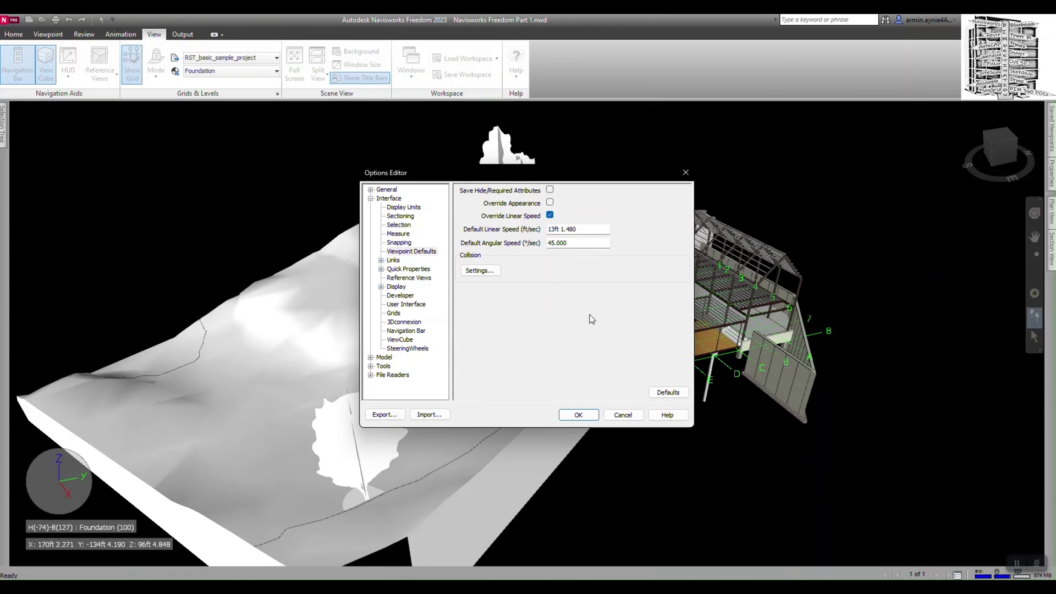
left_click(551, 215)
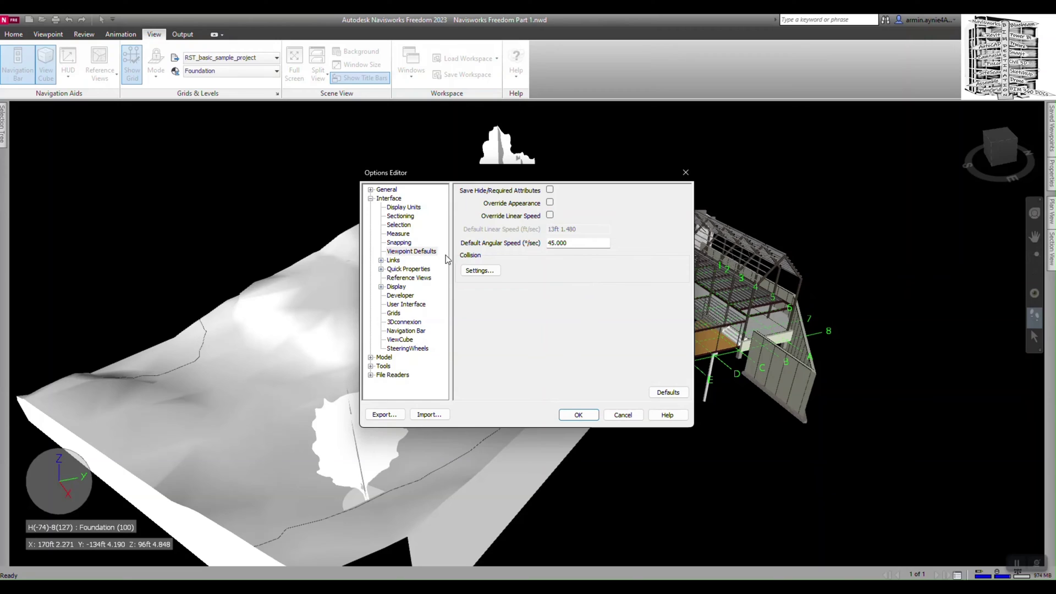
- Examine the Links subcategories and the Quick Properties definitions, and cancel out of the Options Editor
left_click(380, 260)
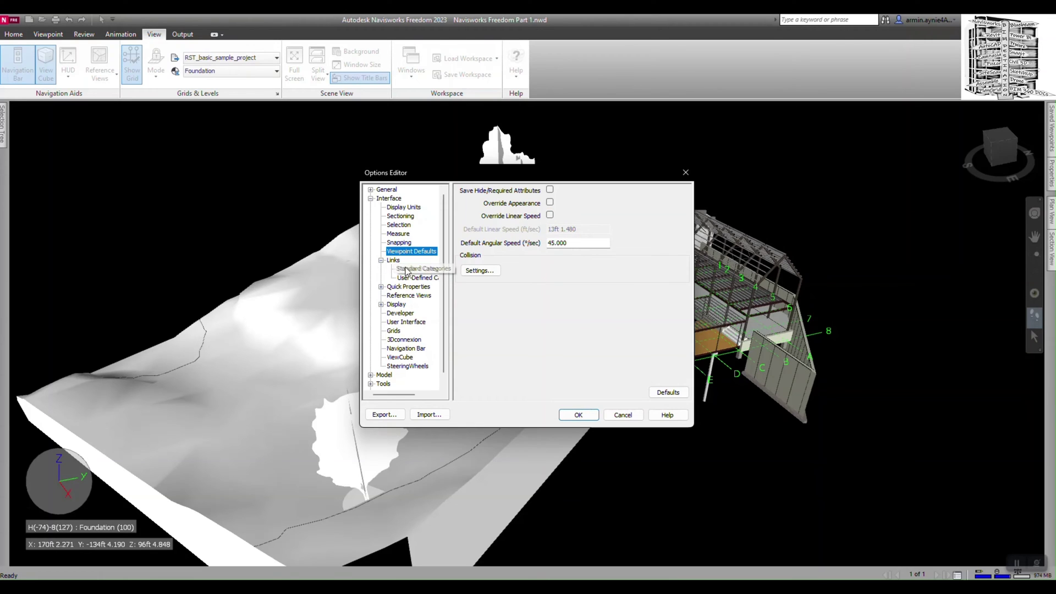
left_click(381, 286)
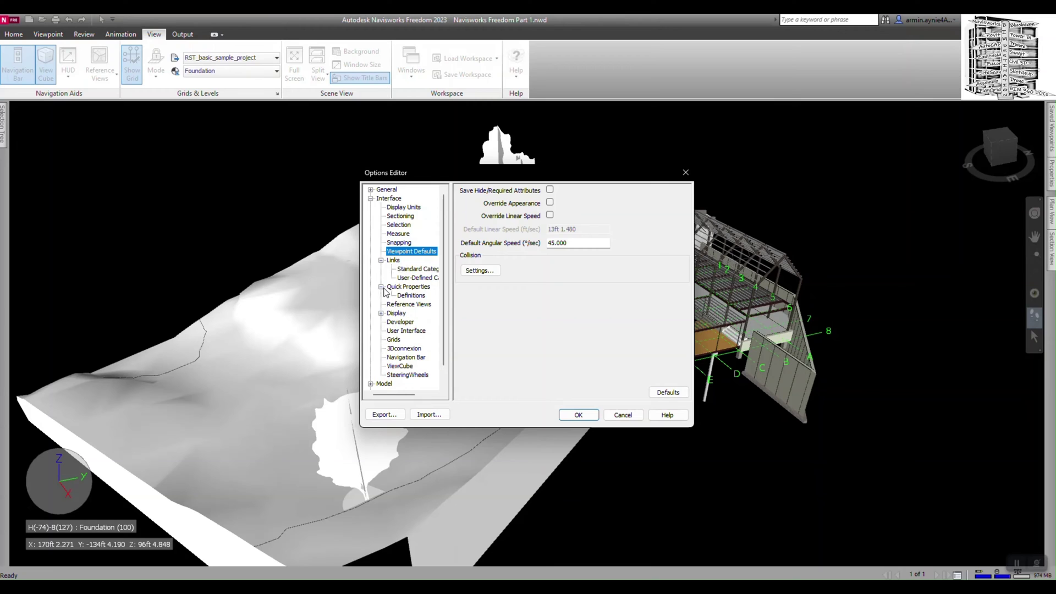
left_click(412, 295)
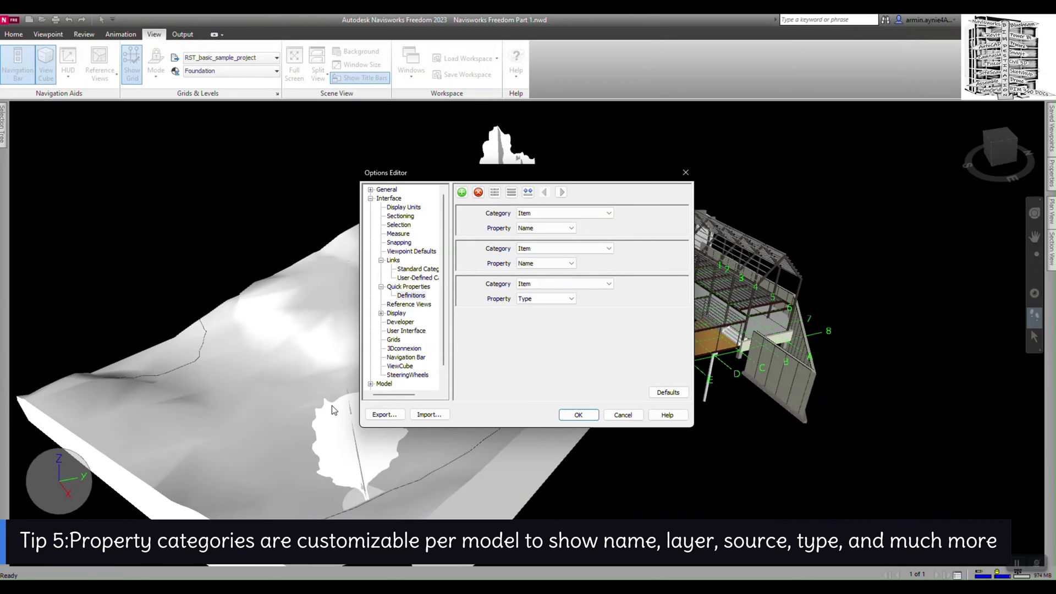
left_click(622, 414)
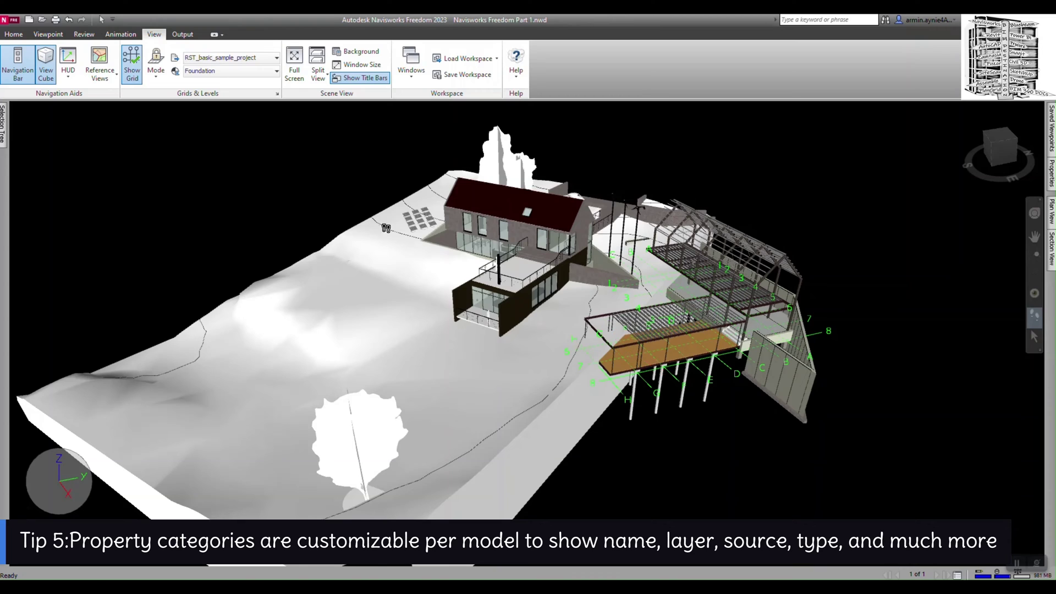
- Reopen the Options Editor and set the first Quick Properties definition's property to Material, accepting the options
left_click(7, 25)
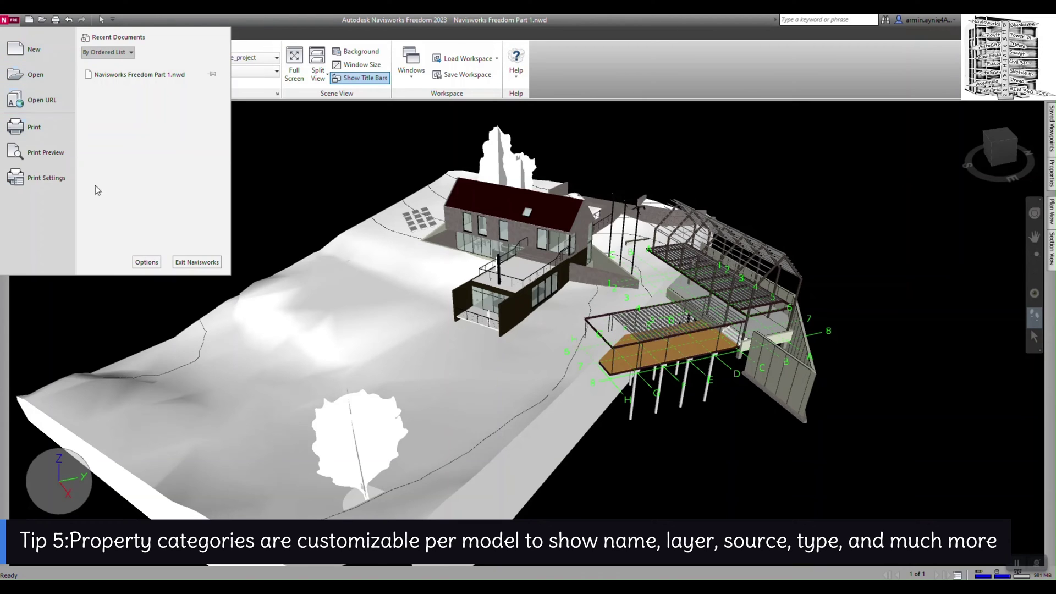
left_click(145, 259)
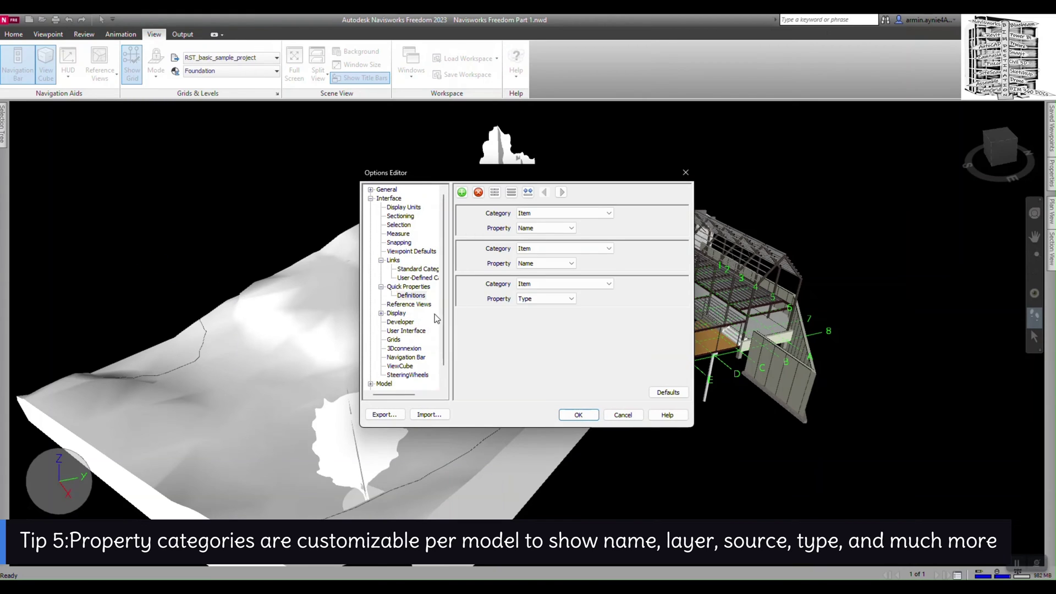
left_click(551, 229)
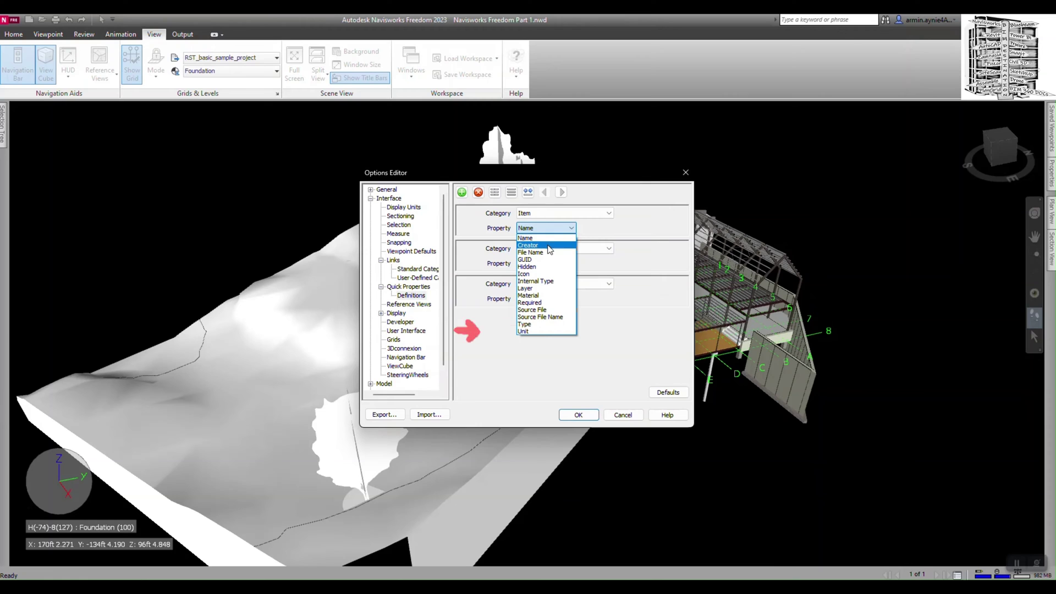
left_click(568, 292)
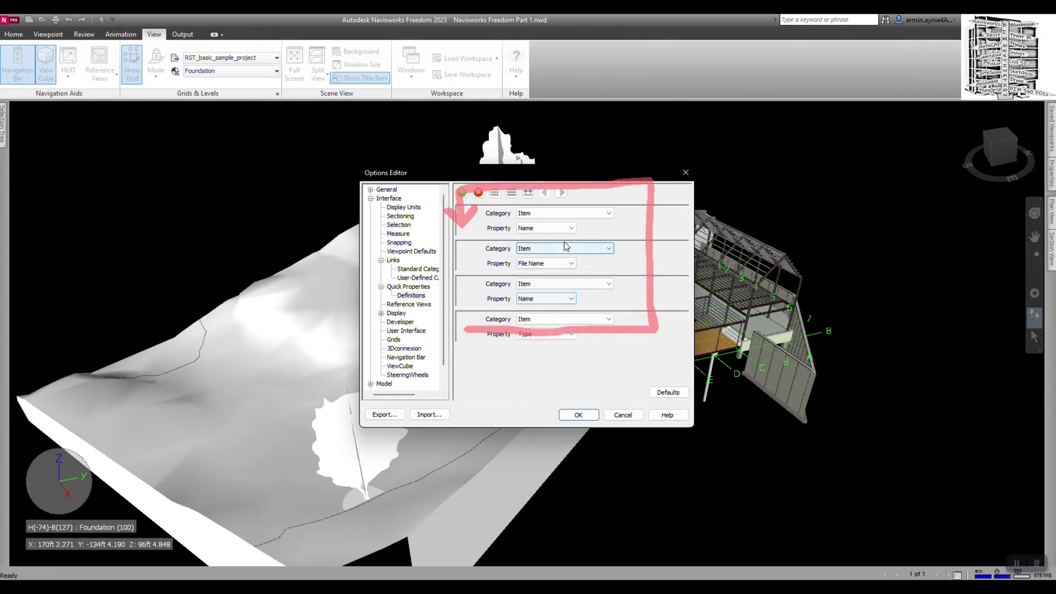
left_click(554, 229)
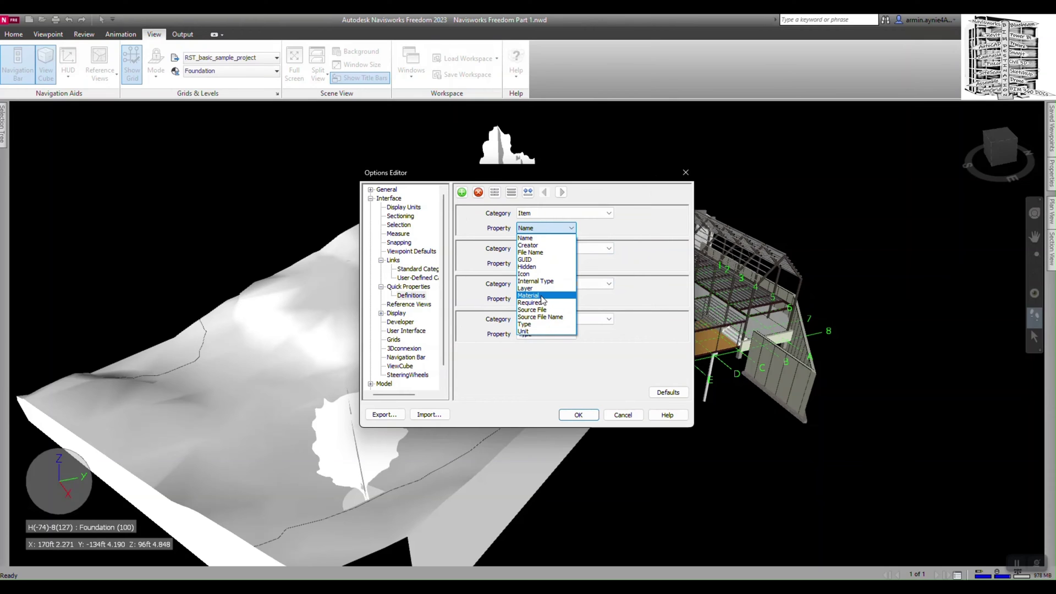
left_click(542, 297)
left_click(581, 416)
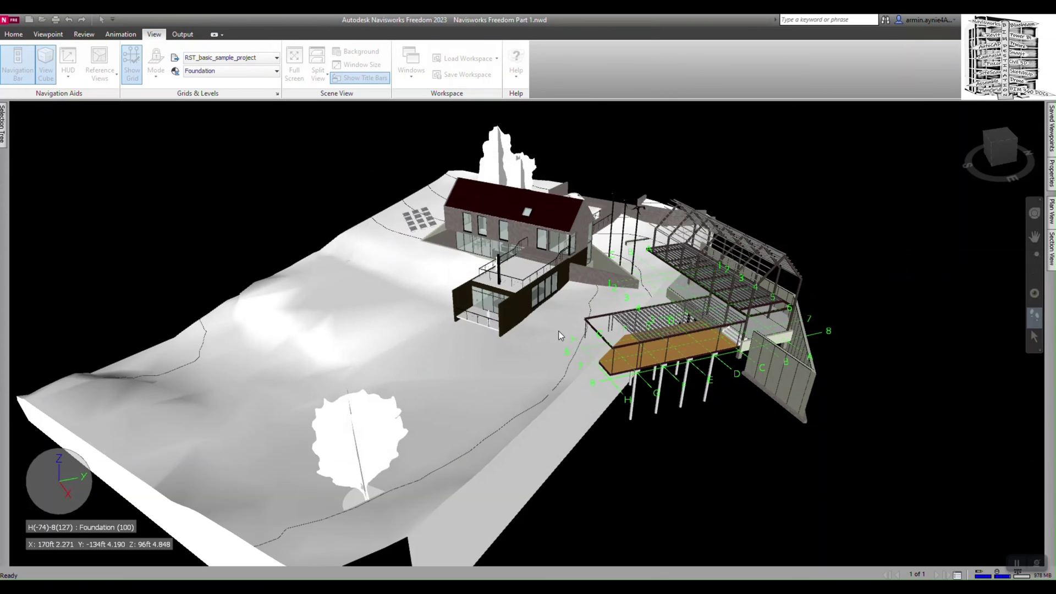
- Reopen the Options Editor and examine the category and property choices of the first Quick Properties definition
mouse_move(556, 322)
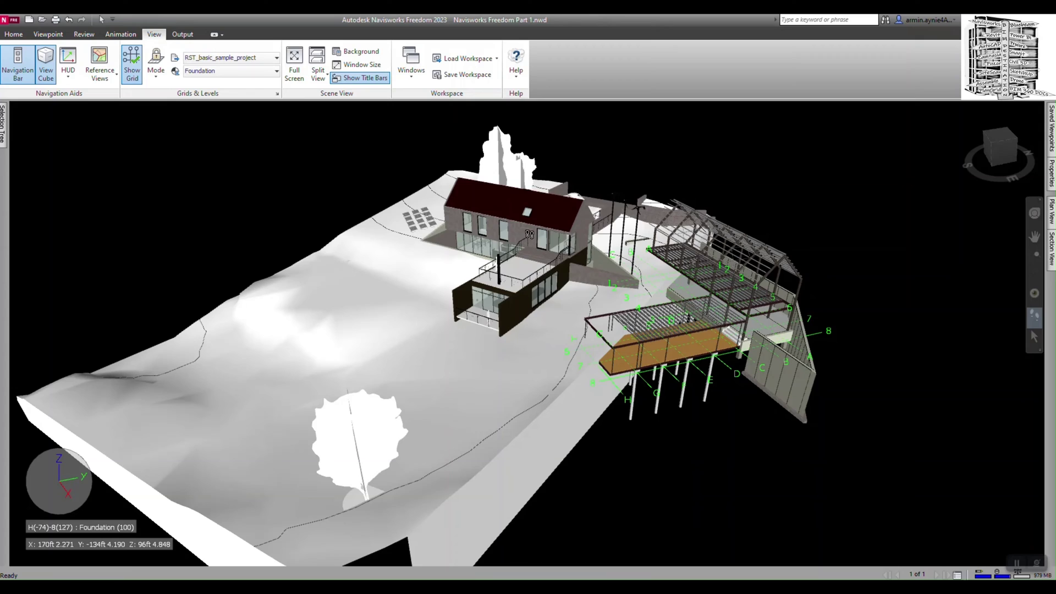
mouse_move(529, 233)
left_click(12, 22)
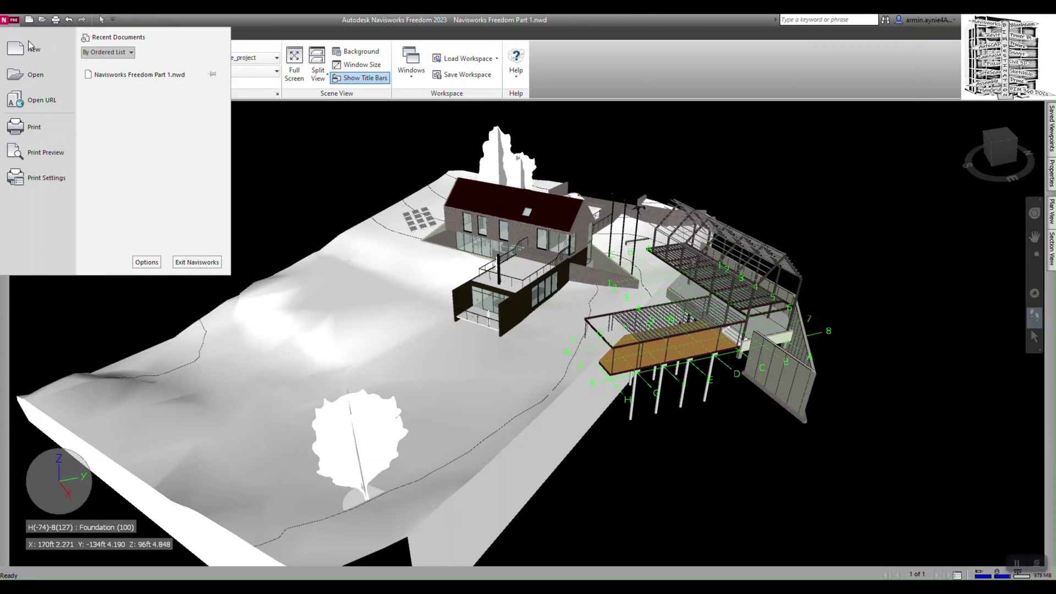
left_click(145, 259)
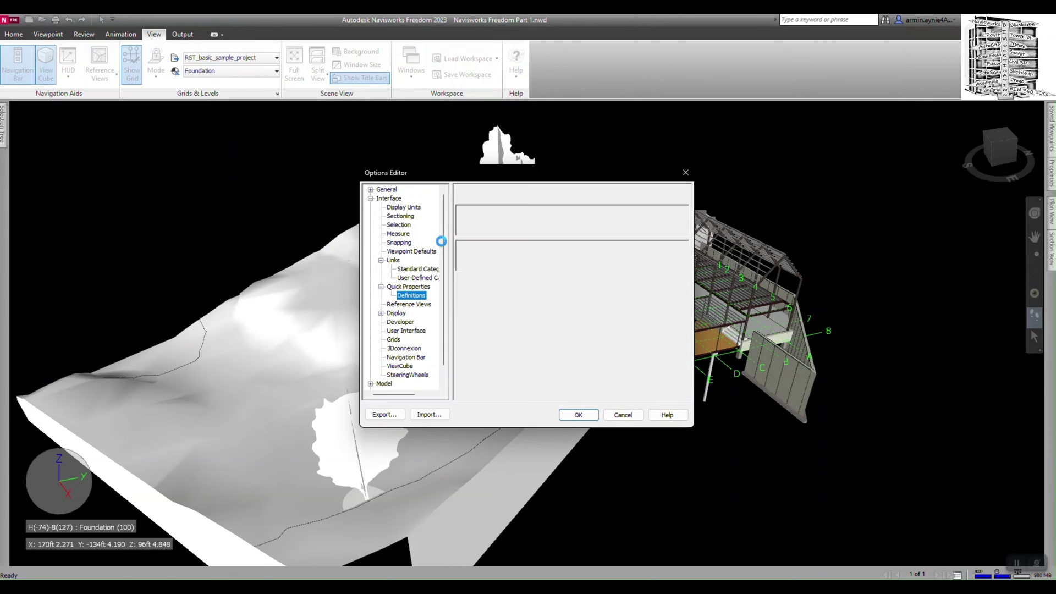
left_click(415, 296)
left_click(564, 213)
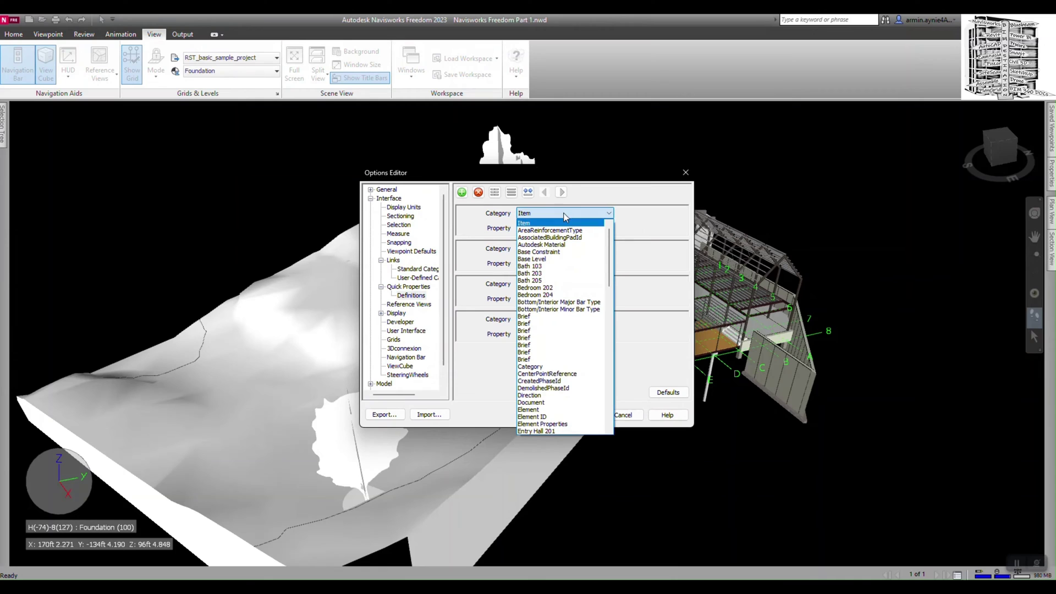
left_click(644, 208)
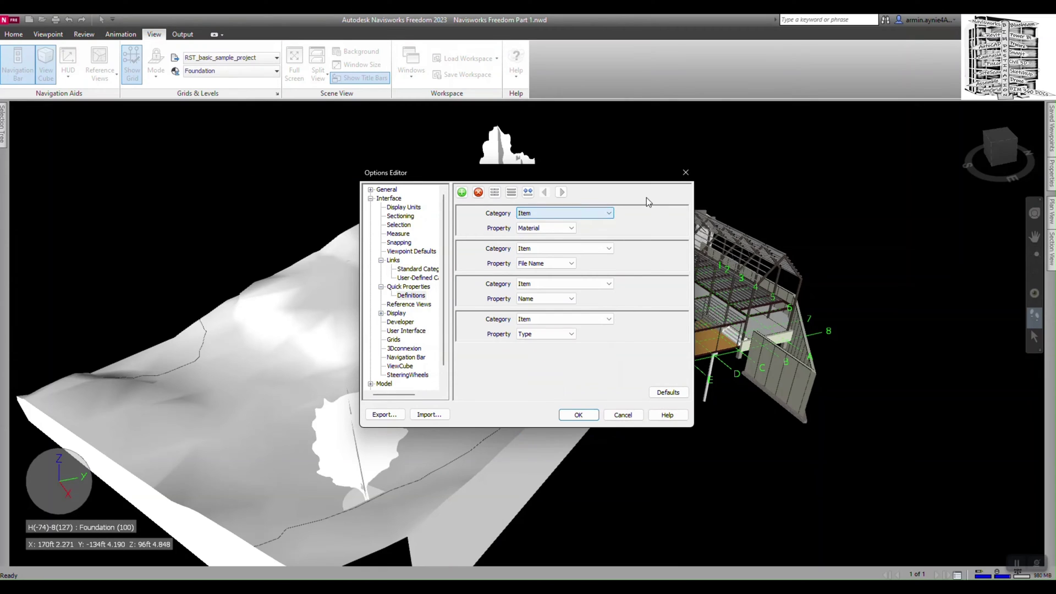
left_click(565, 228)
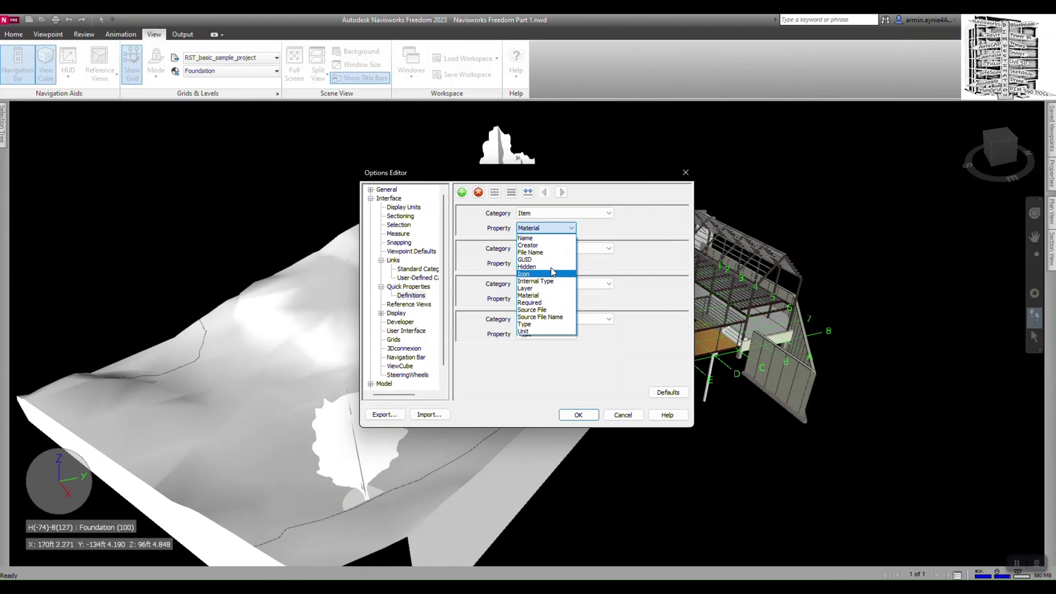
left_click(641, 217)
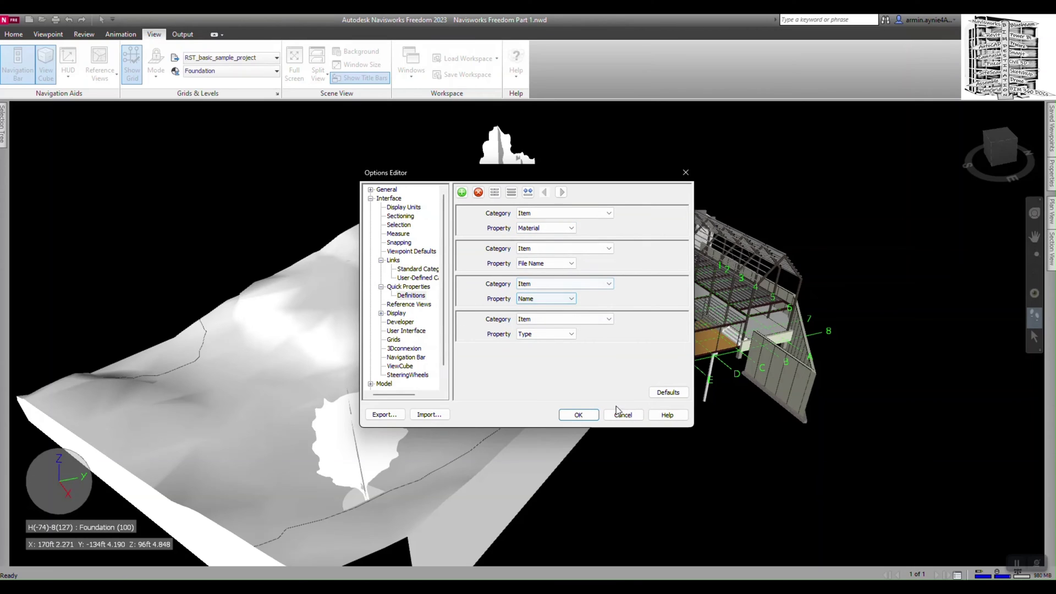
- Examine the Display, Developer, Grids, Navigation Bar and ViewCube pages of the Interface options, and accept the options
left_click(396, 313)
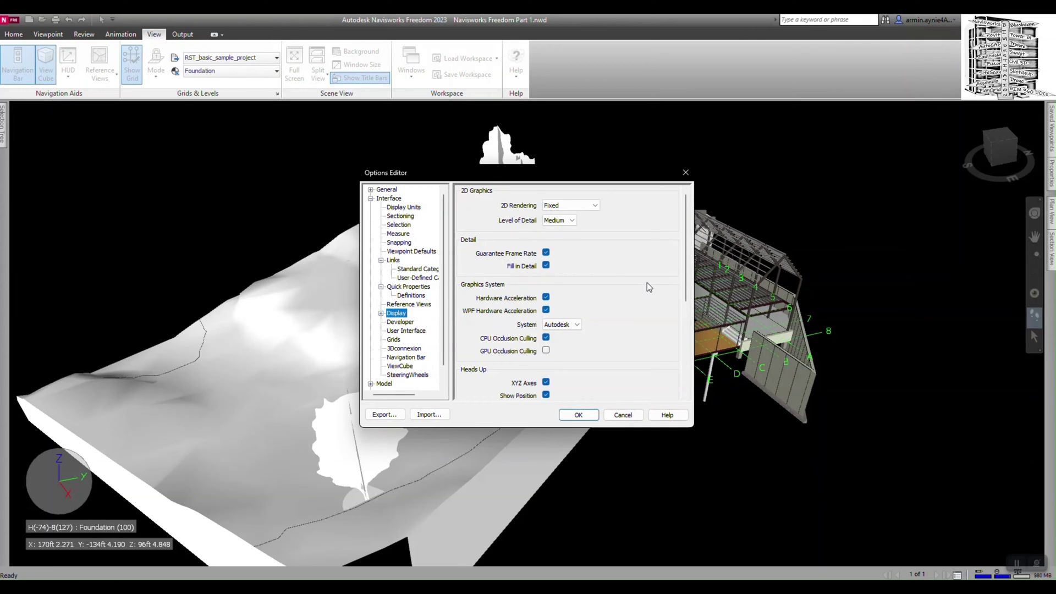
scroll(630, 302, "down", 3)
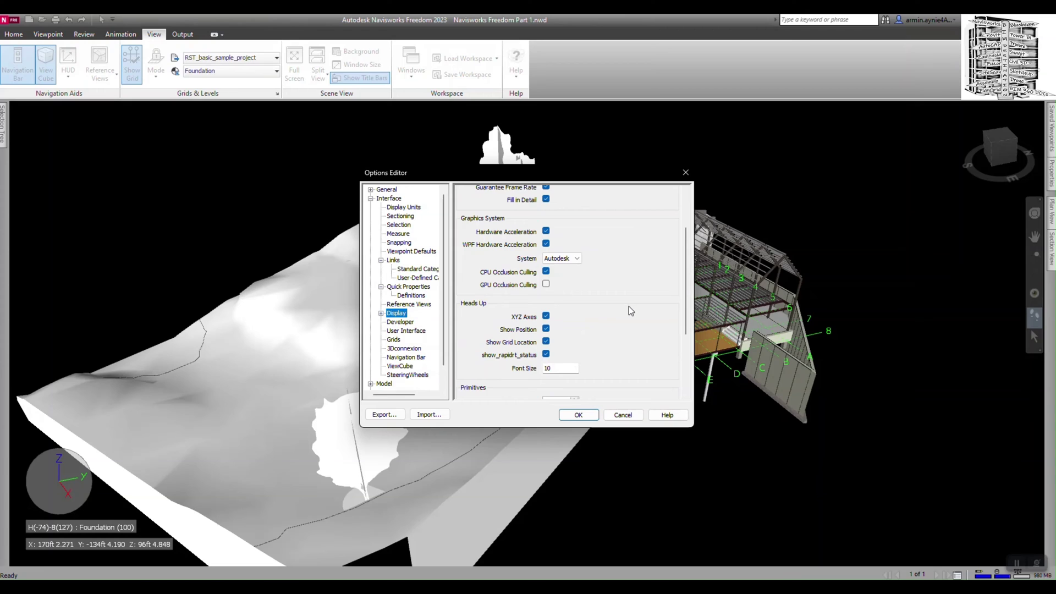
left_click(401, 323)
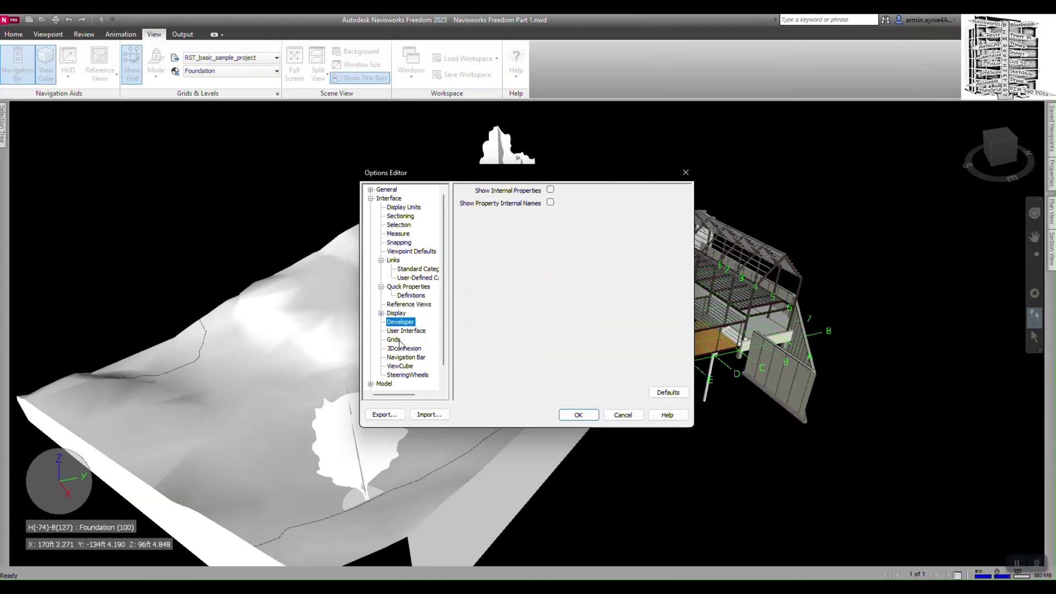
left_click(397, 339)
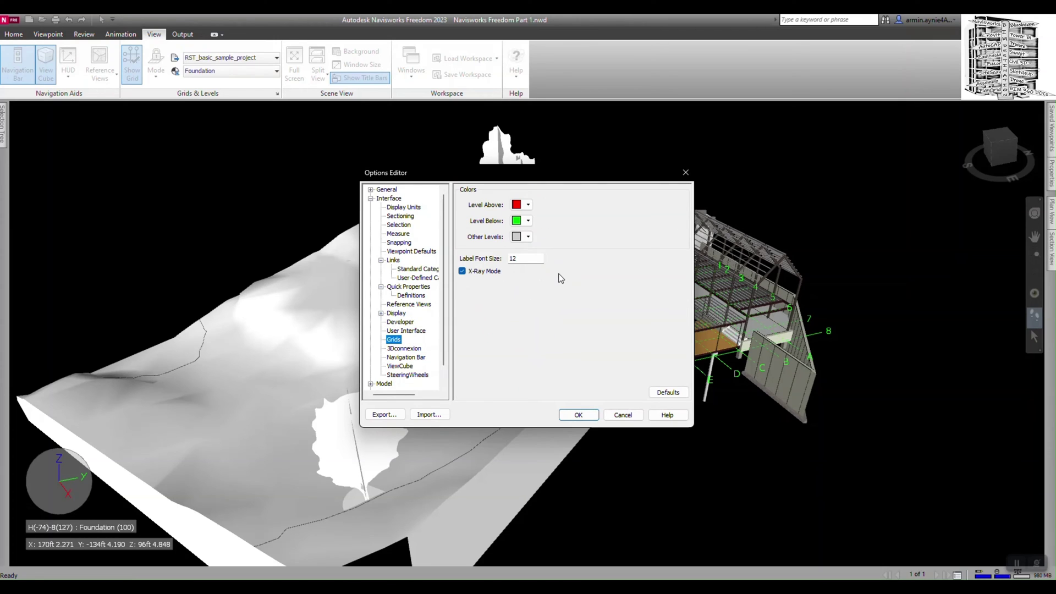
left_click(421, 358)
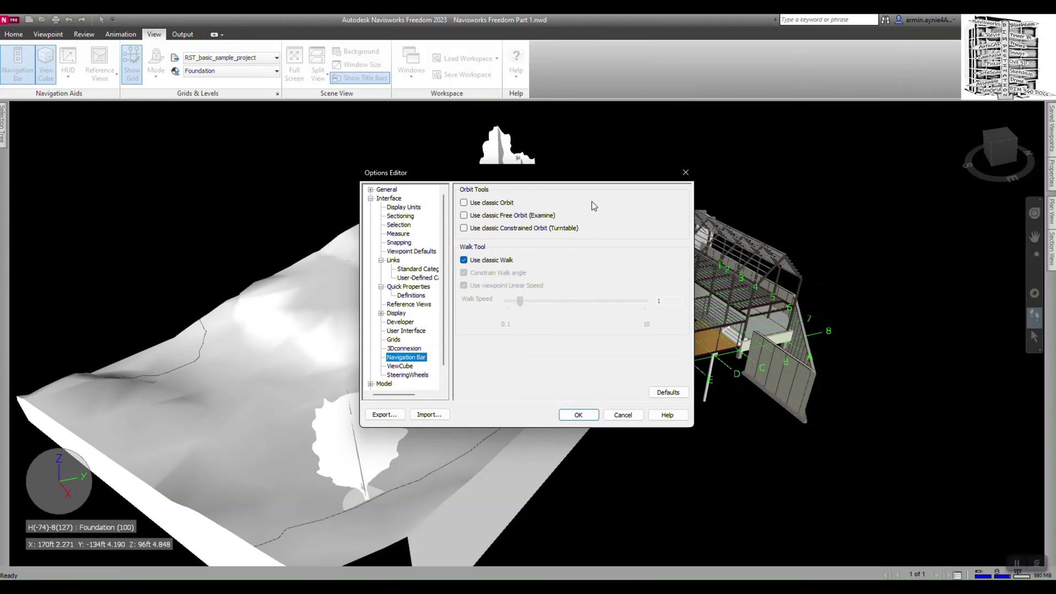
left_click(411, 368)
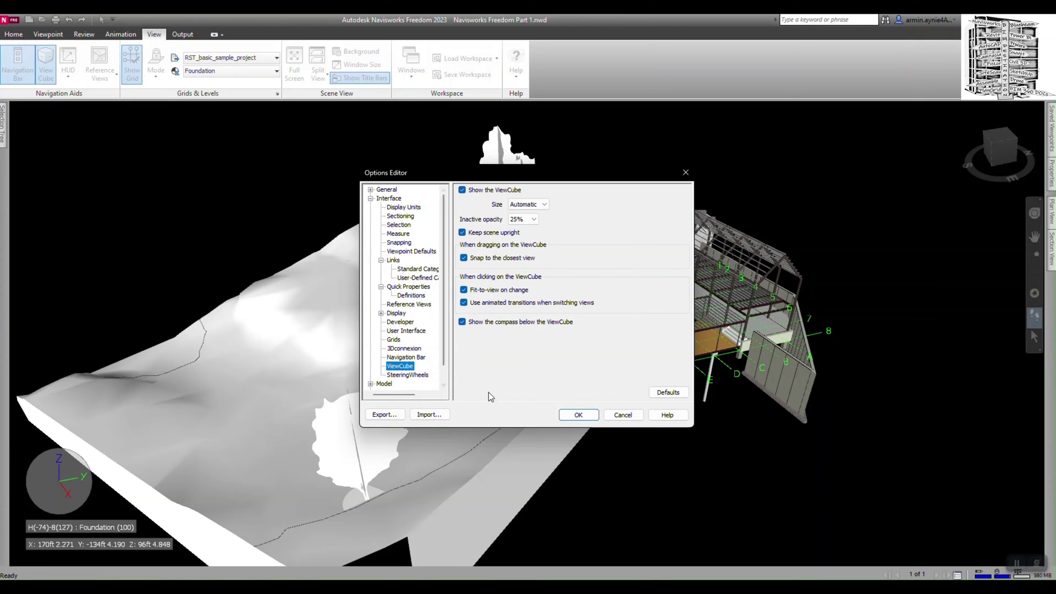
left_click(576, 416)
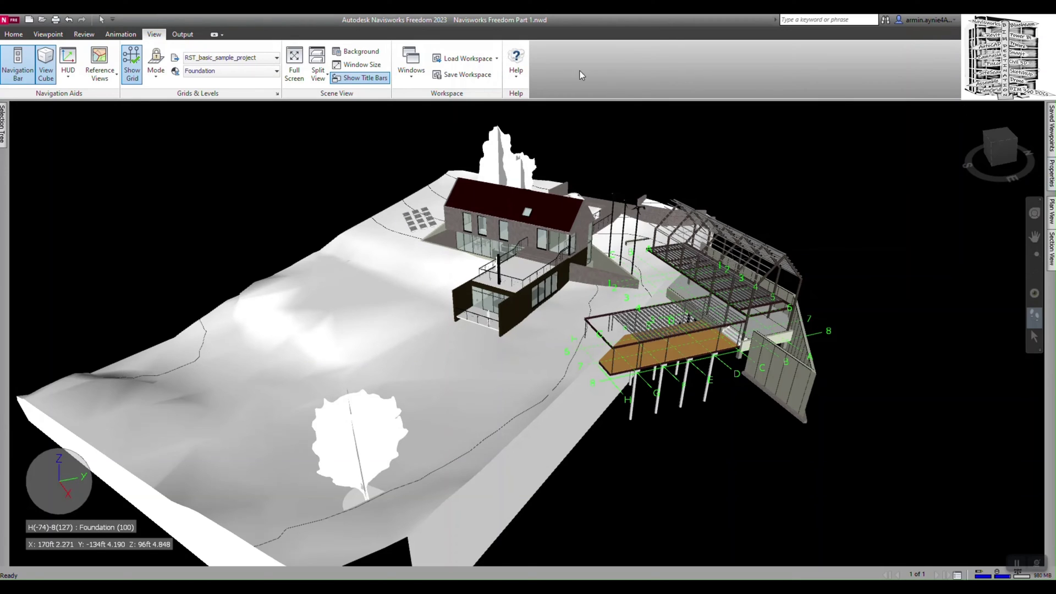
left_click(59, 36)
left_click(82, 35)
left_click(120, 35)
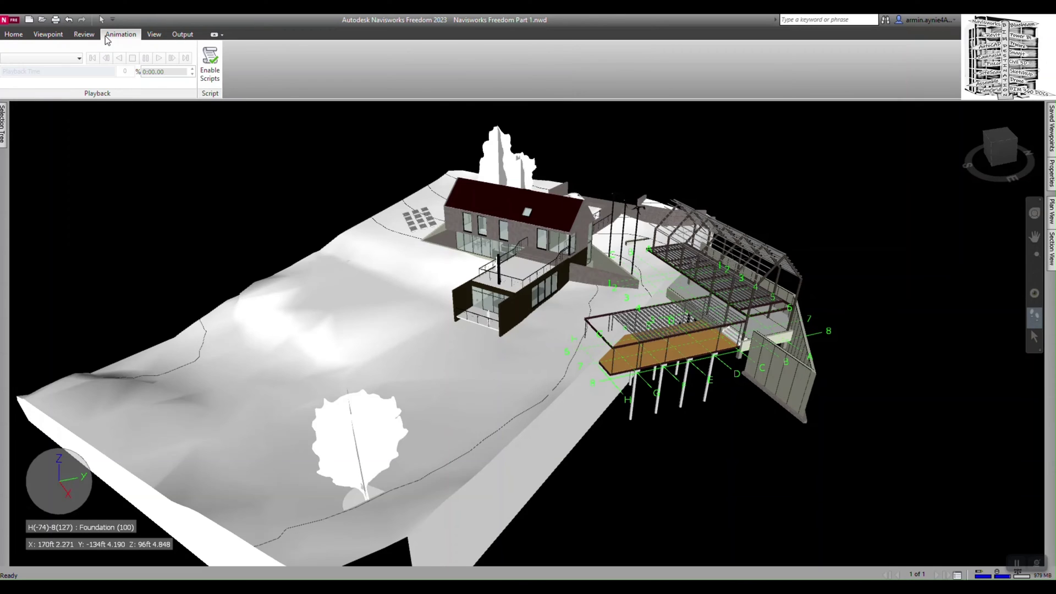
- Turn on Quick Properties and pin the Properties window open beside the model view
left_click(15, 36)
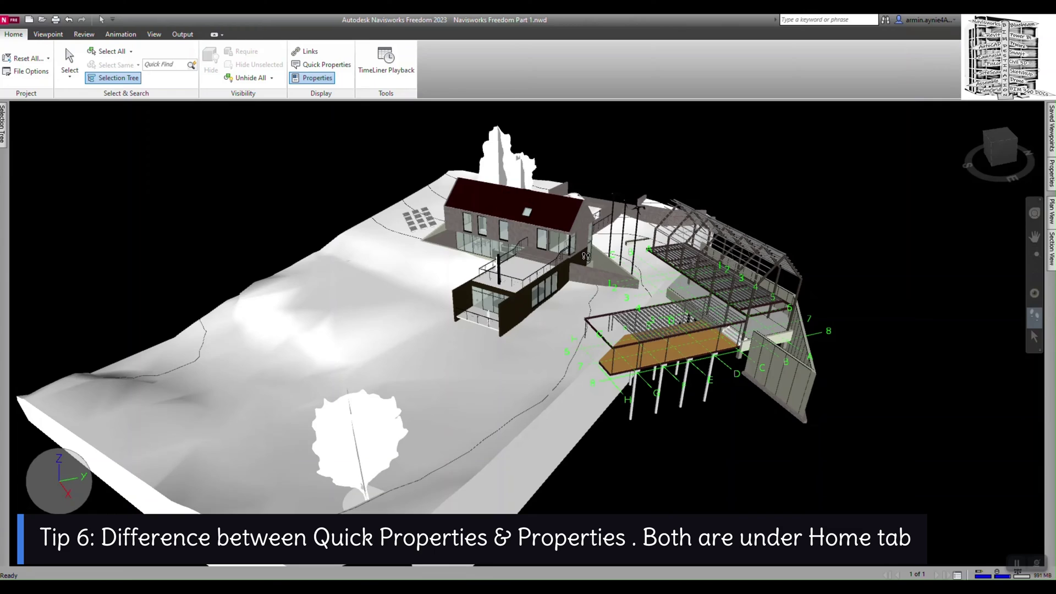
left_click(327, 64)
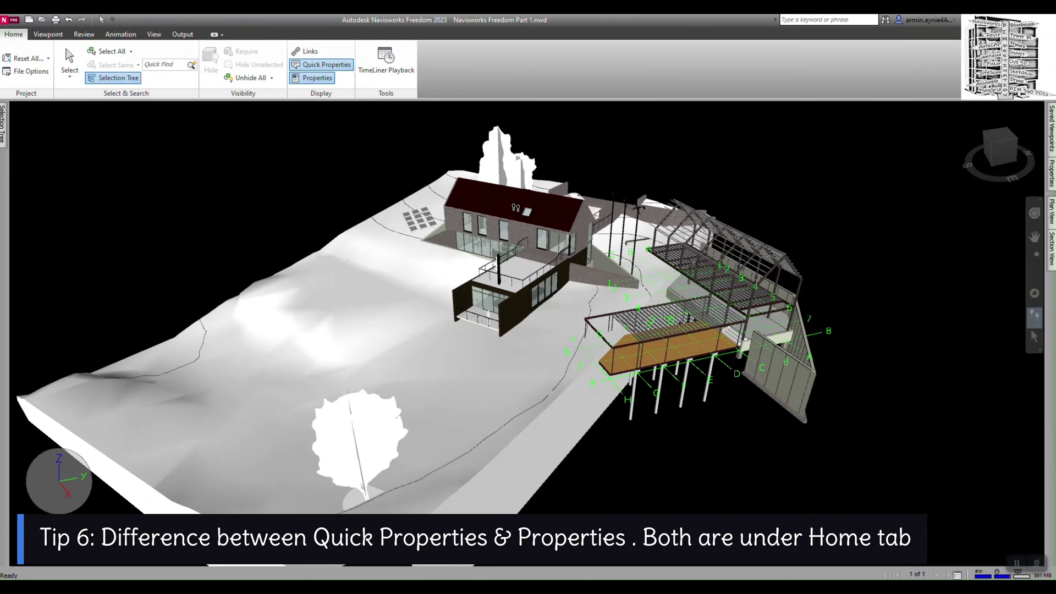
mouse_move(516, 208)
left_click(1051, 173)
left_click(1027, 107)
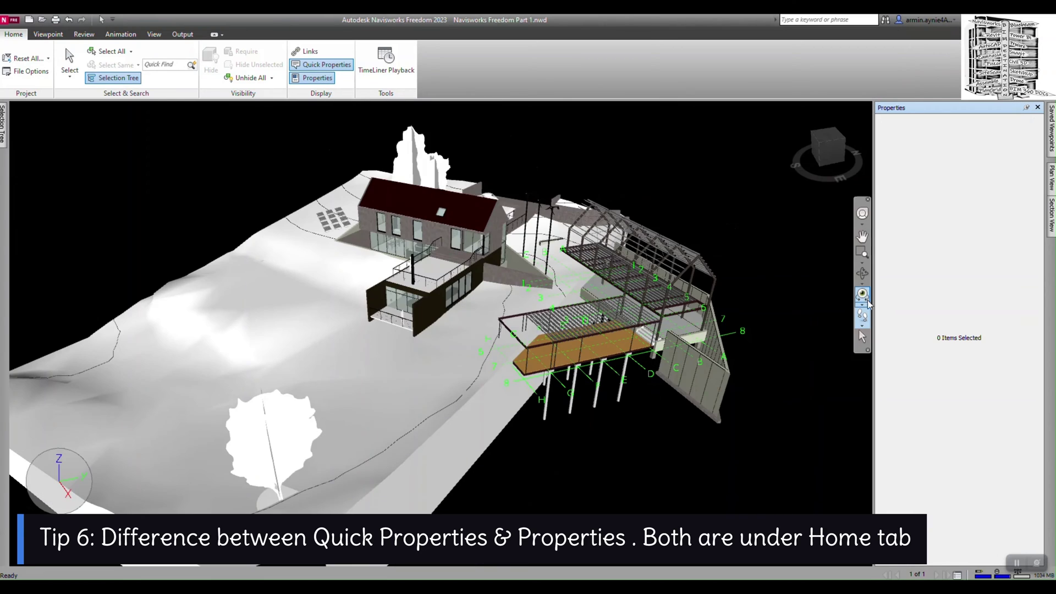
- Select the orange floor slab and examine its Material, Revit Material, Autodesk Material, Element ID, Phase Created and Level properties
left_click(576, 374)
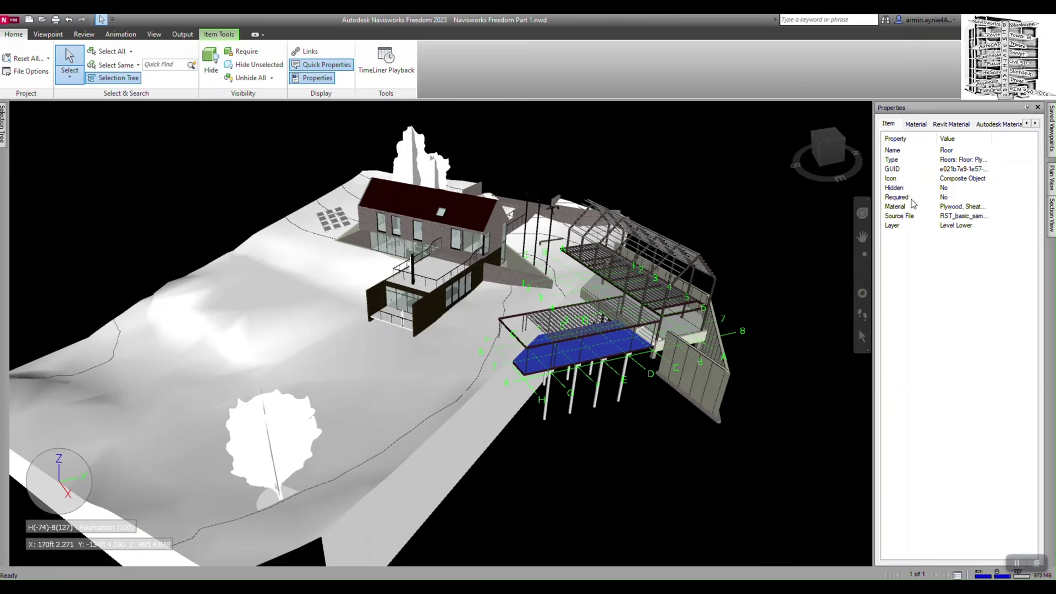
left_click(916, 124)
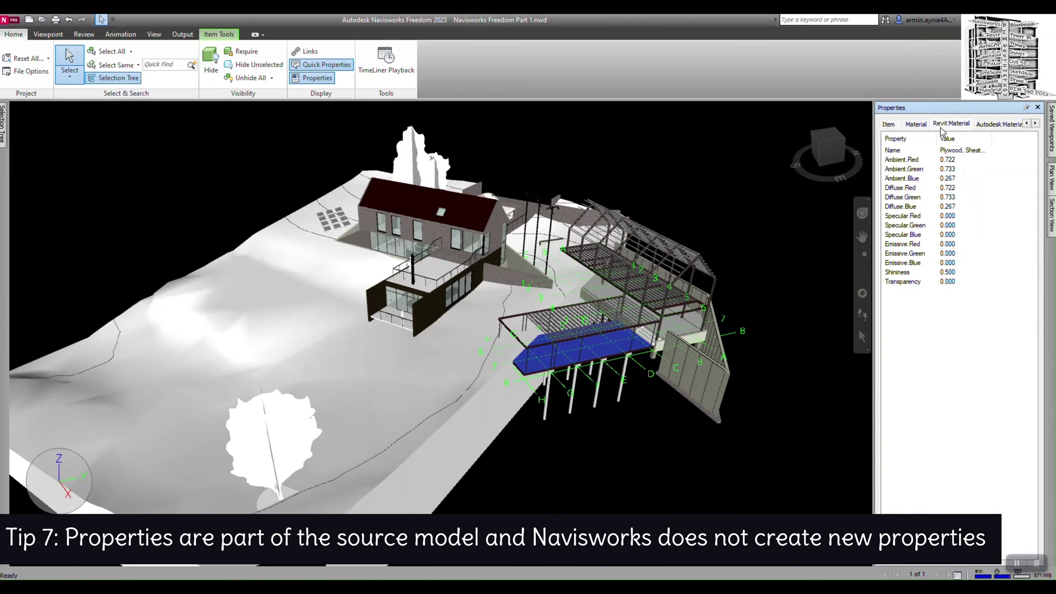
left_click(942, 125)
left_click(998, 125)
left_click(1035, 123)
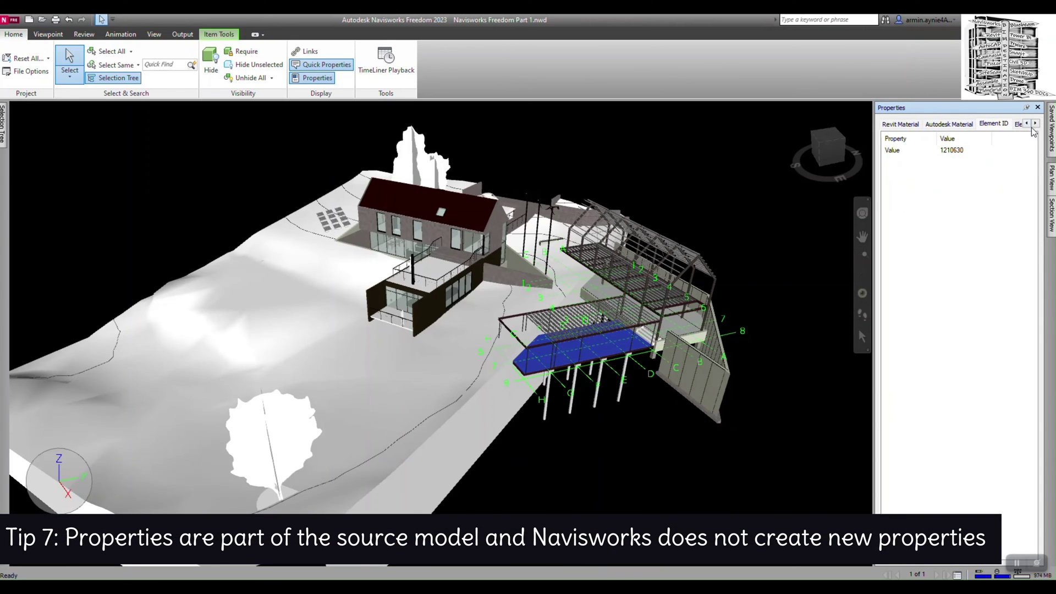
left_click(1035, 123)
left_click(997, 125)
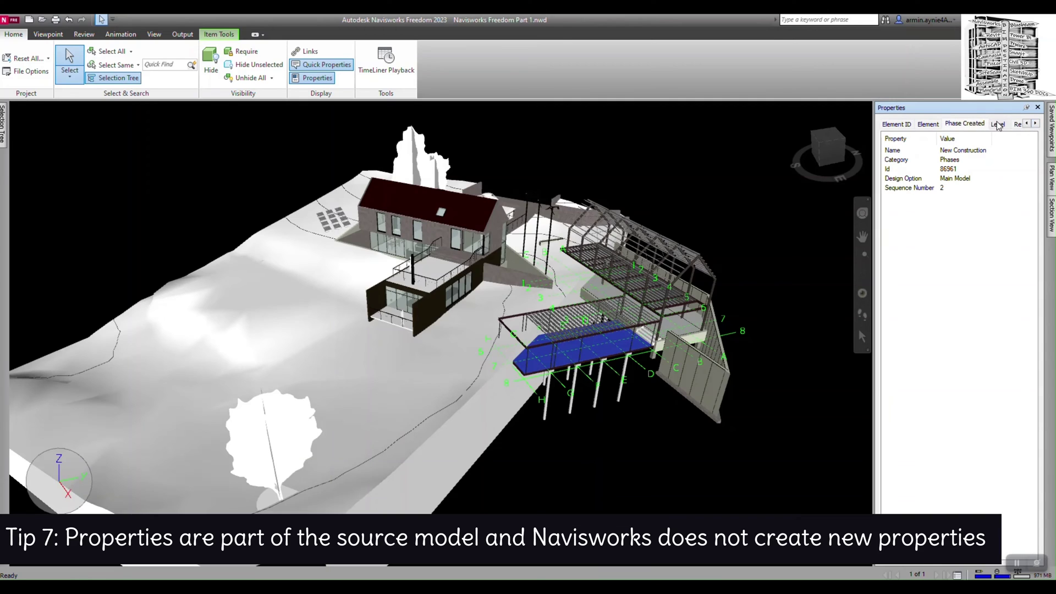
left_click(999, 124)
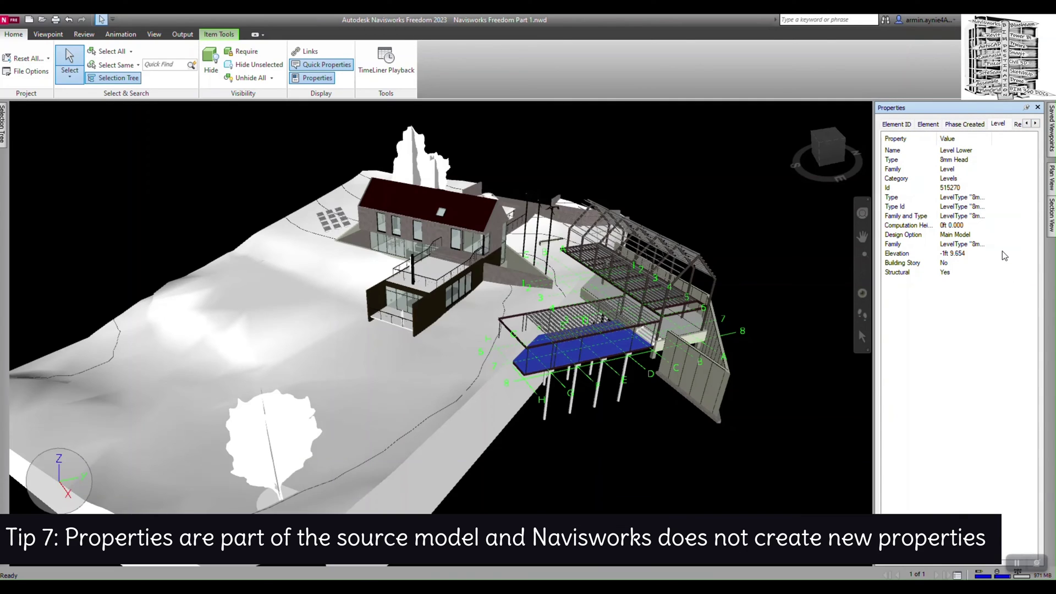
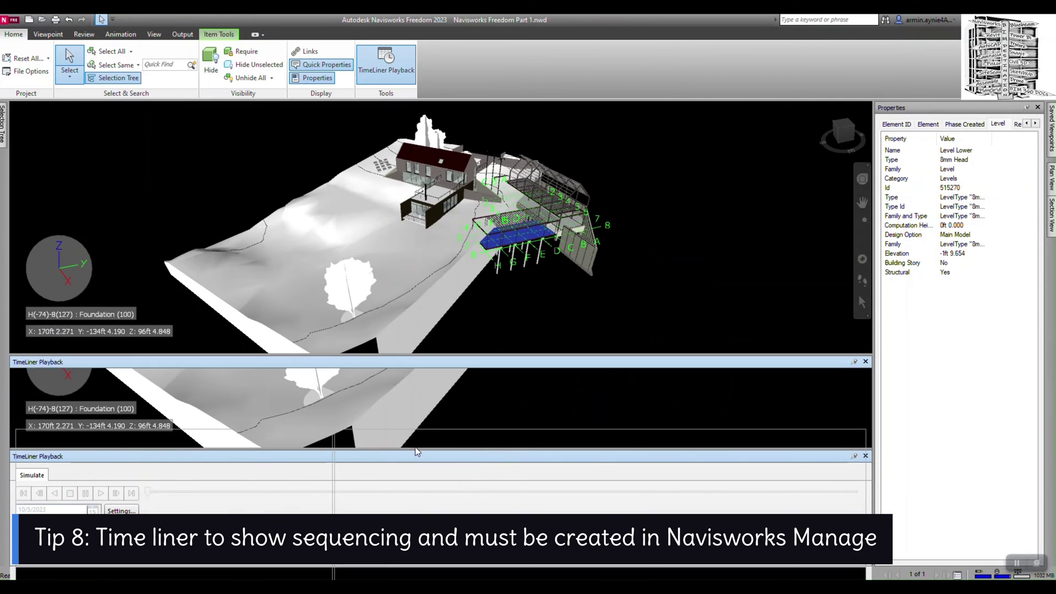
- Close the TimeLiner Playback window
left_click(866, 363)
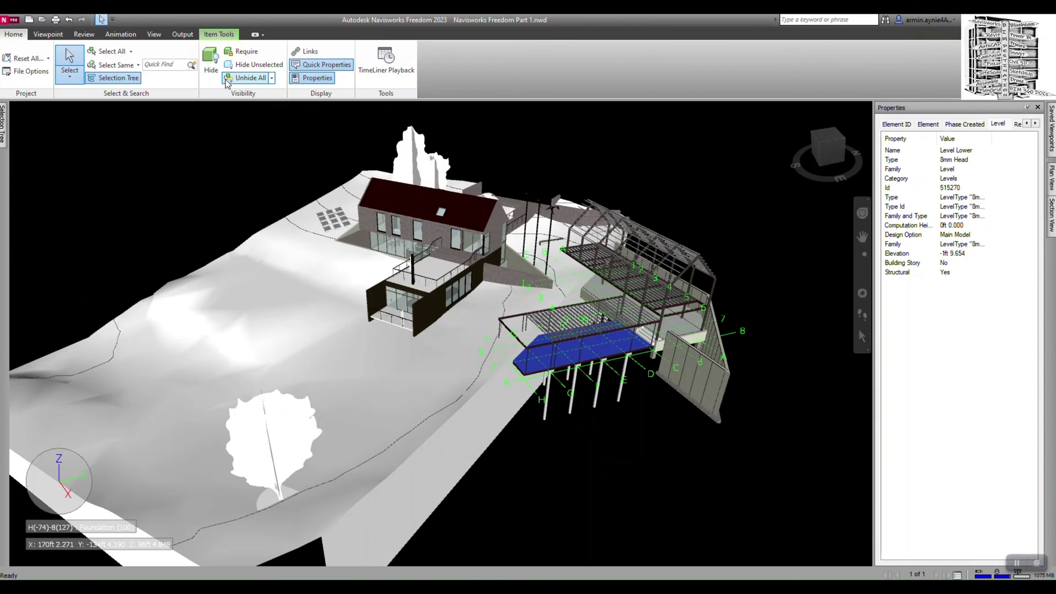
left_click(209, 65)
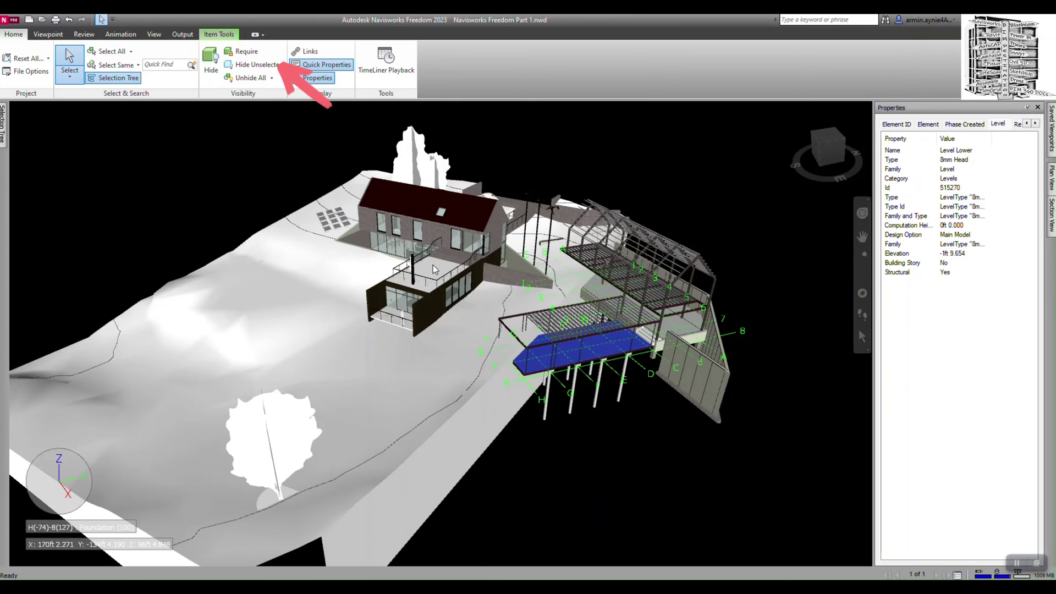
- Isolate the house's upper front wall by hiding unselected items, and bring the rest of the model back
left_click(448, 227)
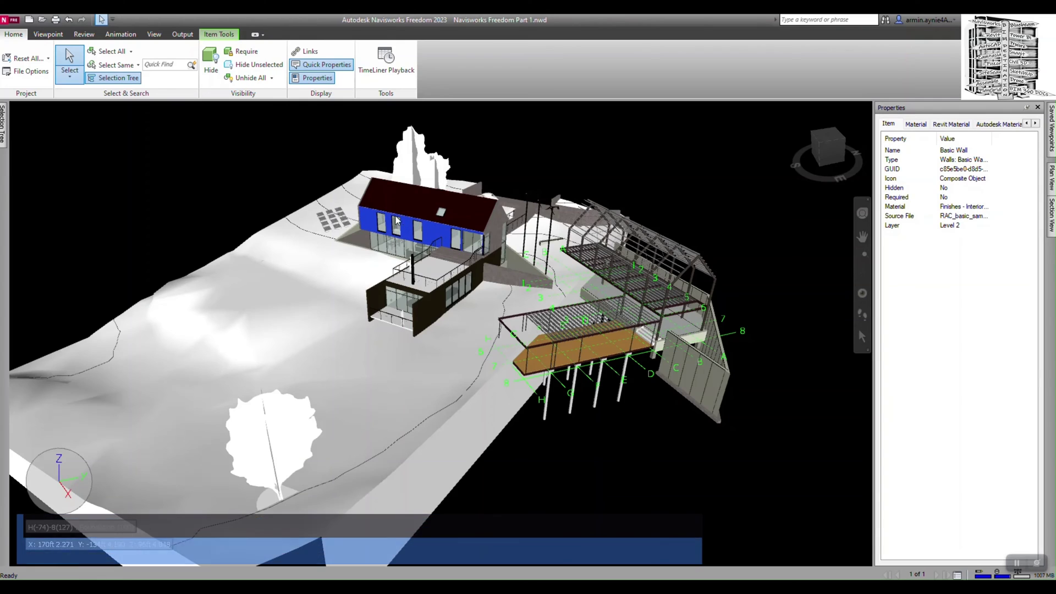
left_click(257, 65)
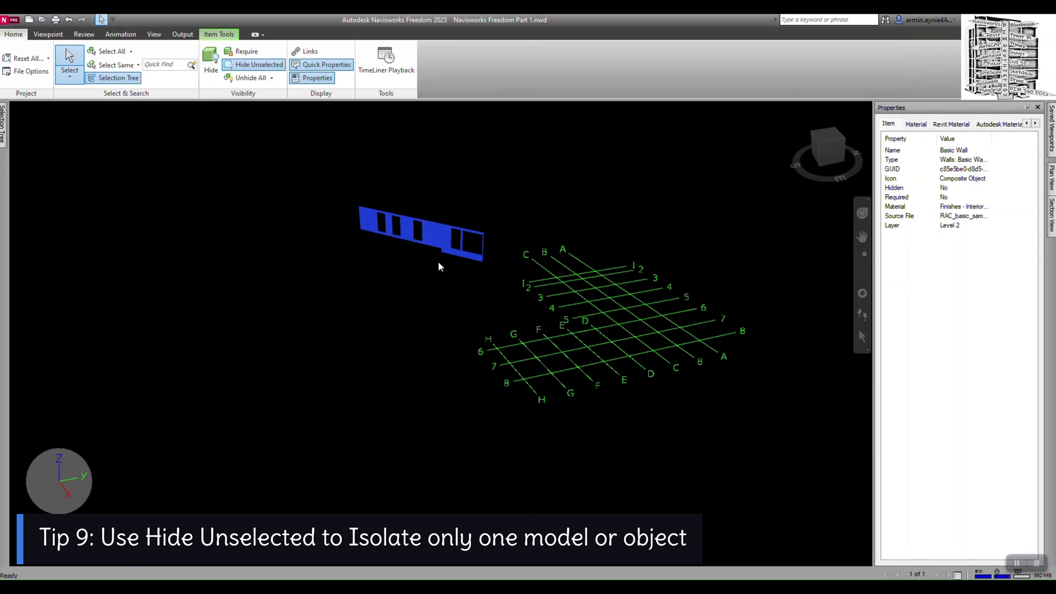
left_click(267, 65)
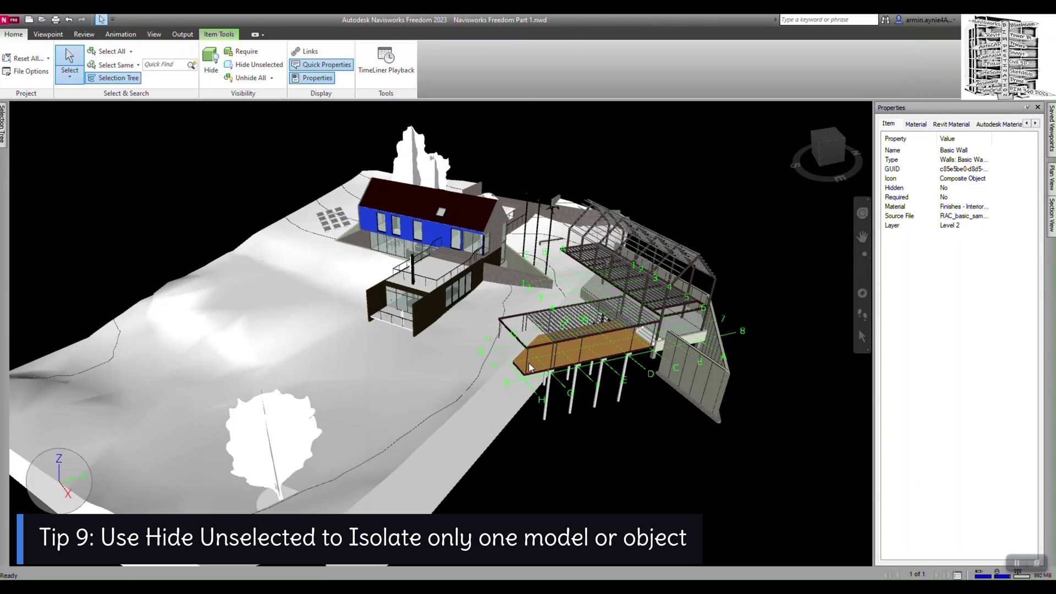
left_click(272, 79)
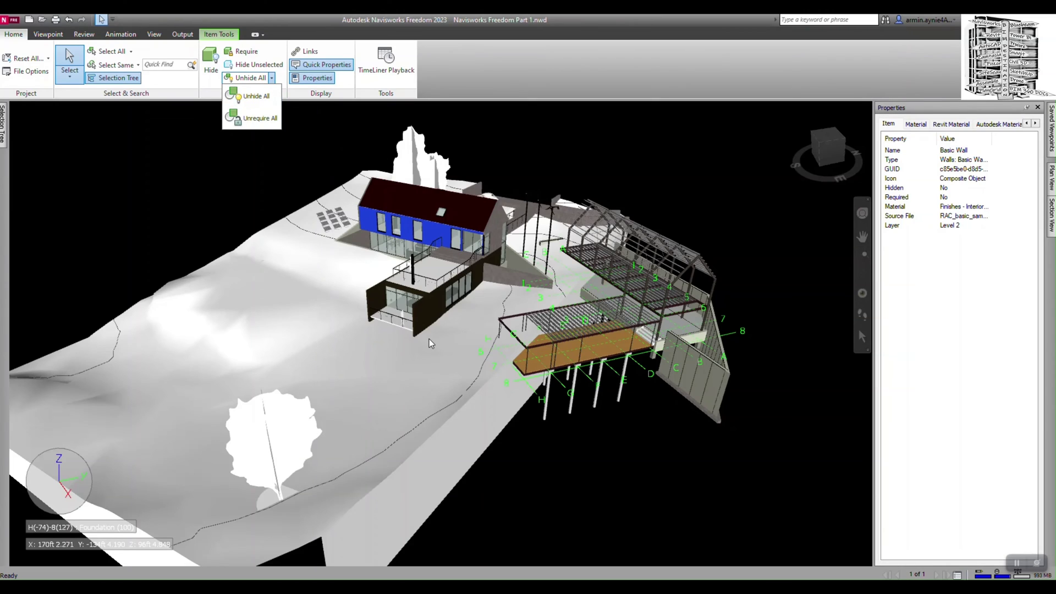
left_click(256, 111)
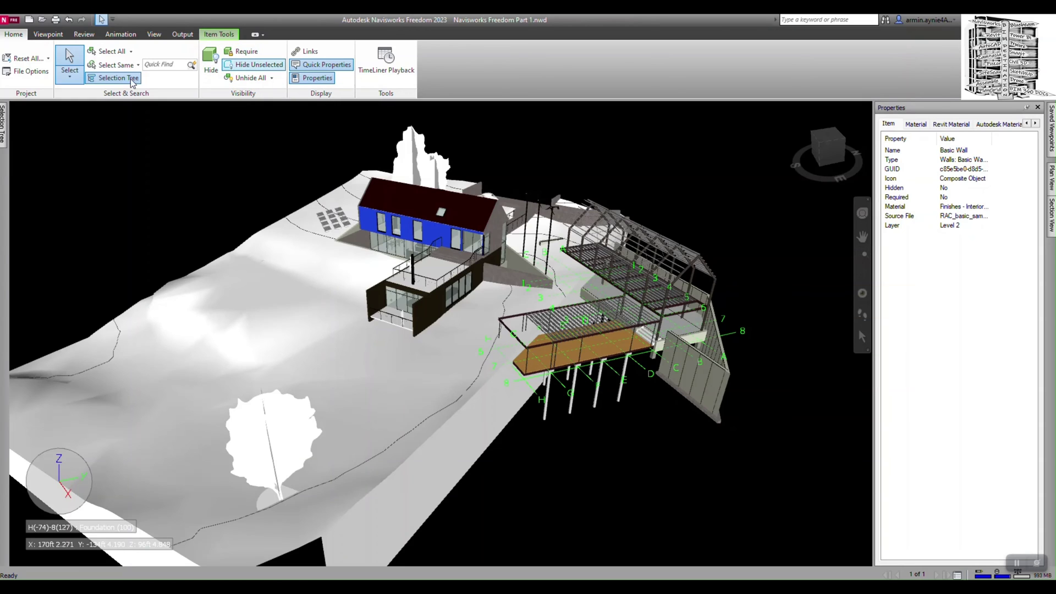
- Select the elements of the house with a Select Box drawn around the whole building
left_click(70, 74)
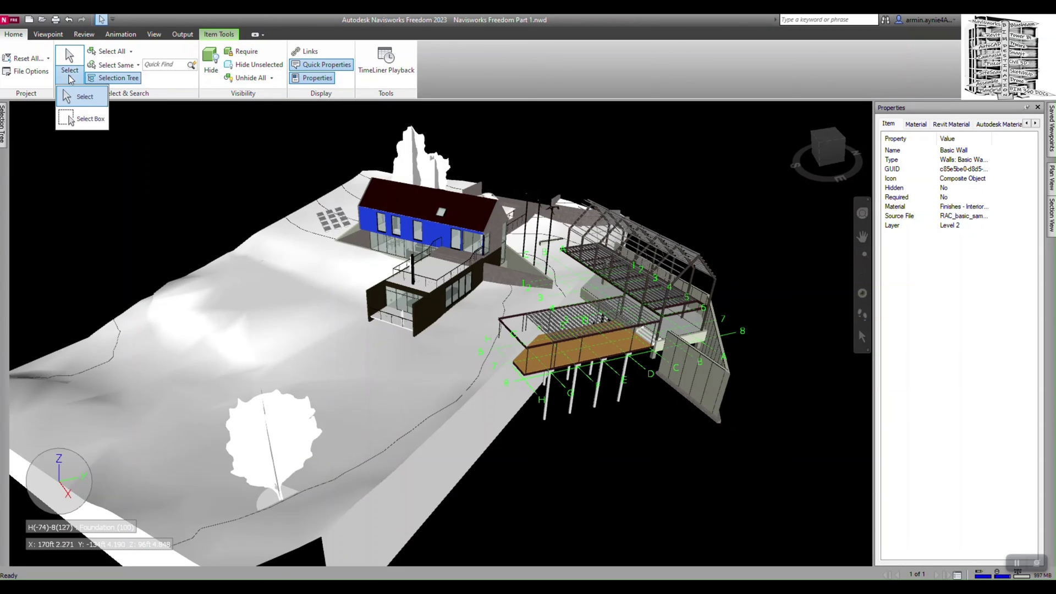
left_click(72, 120)
left_click_drag(331, 181, 554, 326)
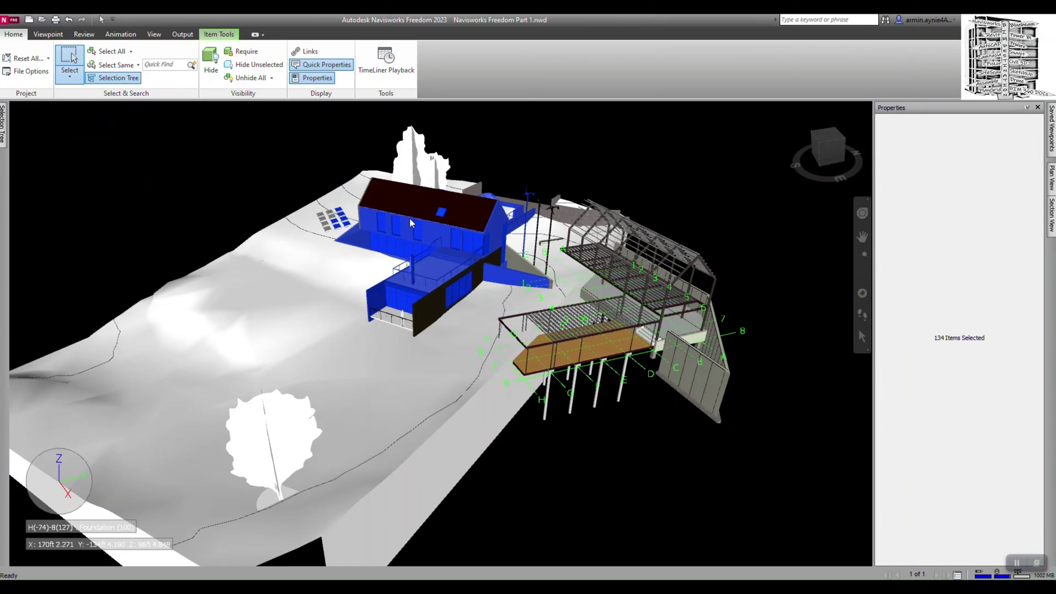
- Switch back to the single Select tool and select the orange floor slab
left_click(69, 75)
left_click(72, 105)
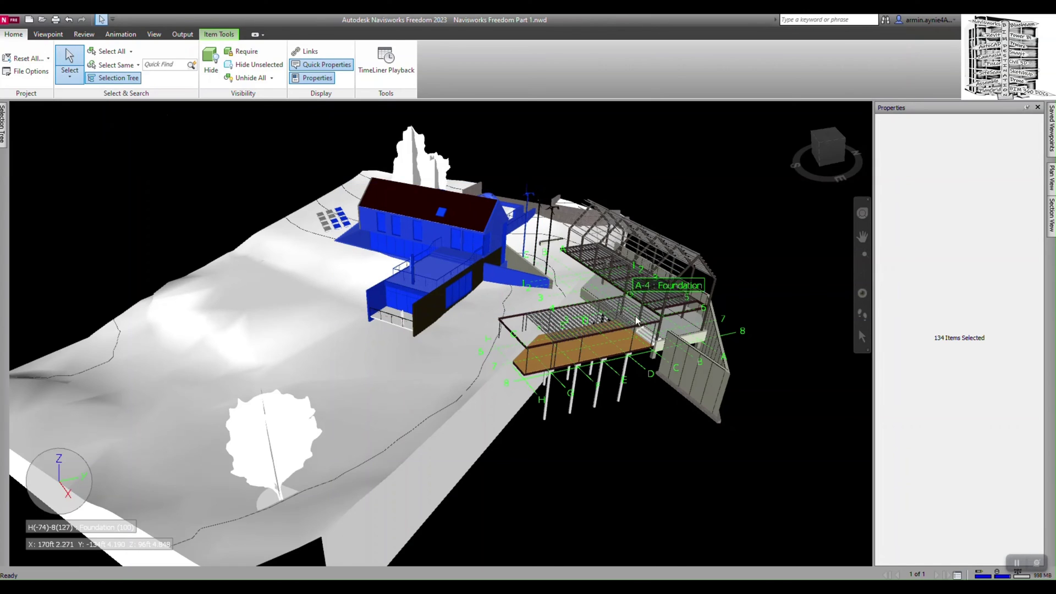
left_click(564, 365)
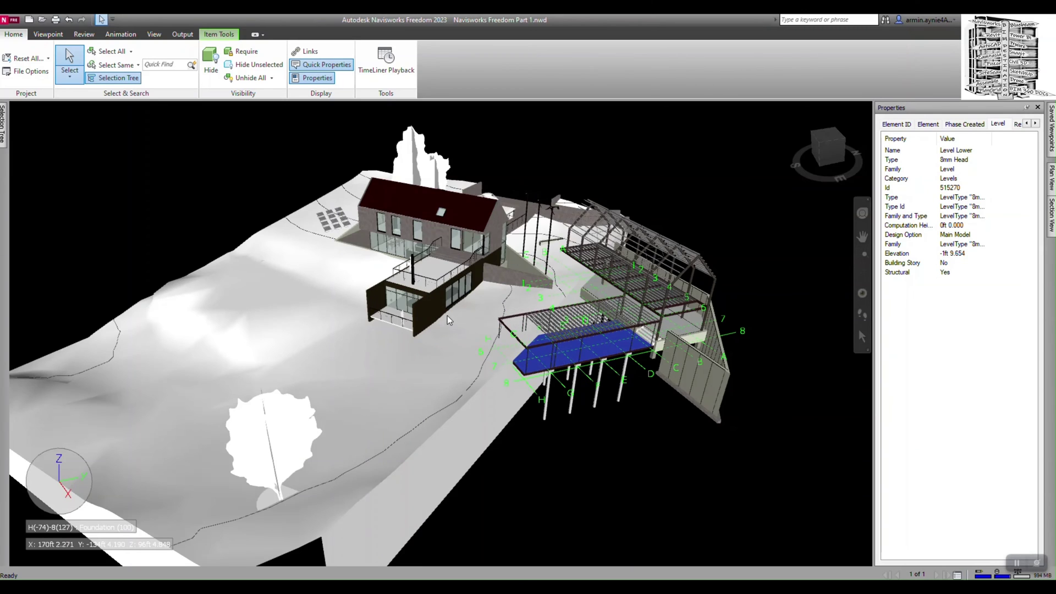
- Add the flat-roofed block's roof and walls to the selected floor slab, and invert the selection
left_click(427, 275, "ctrl")
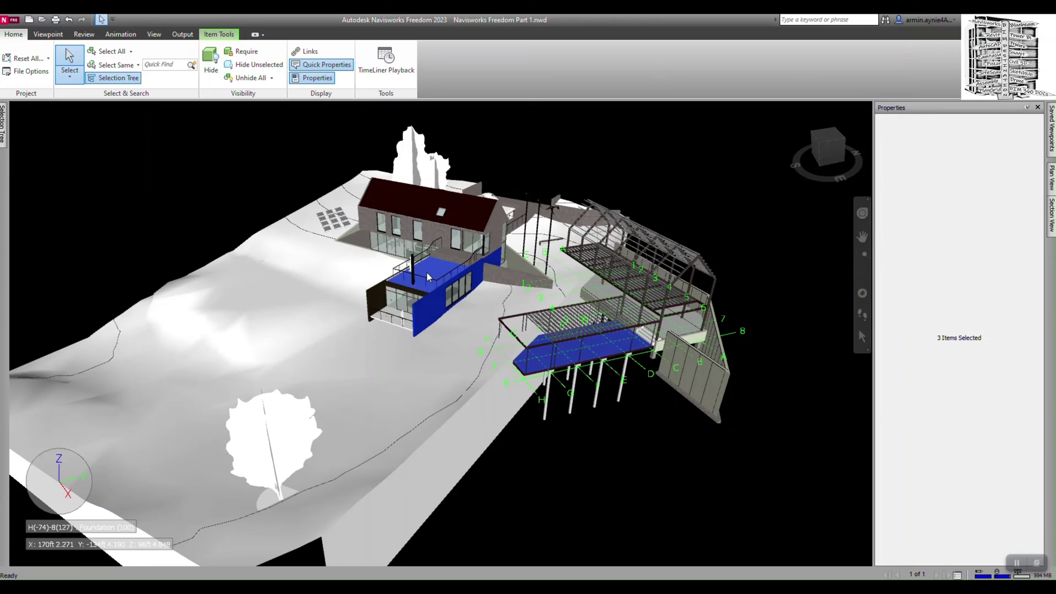
left_click(369, 322, "ctrl")
left_click(130, 51)
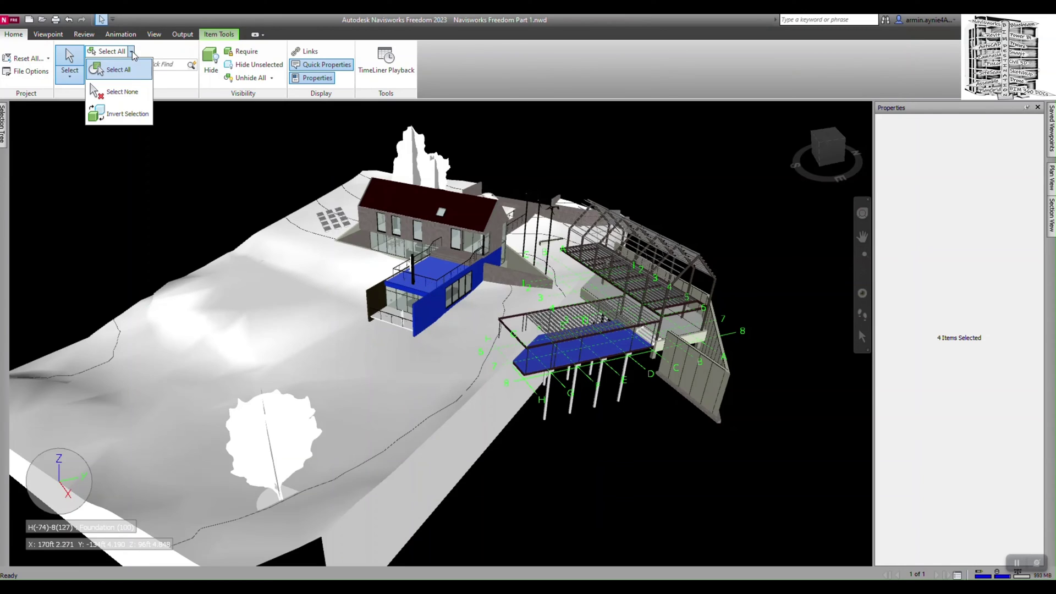
left_click(125, 116)
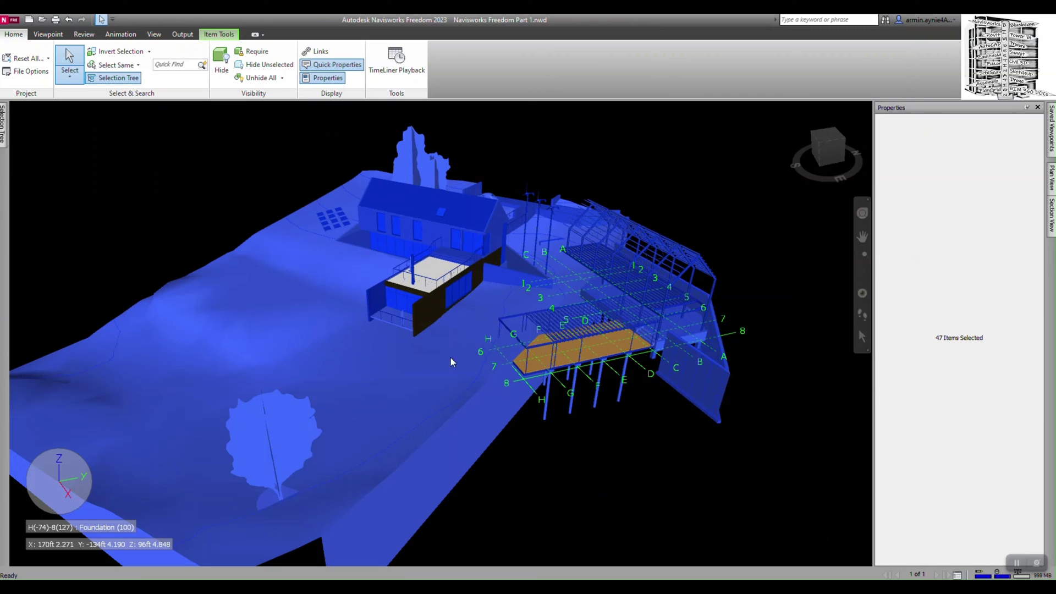
mouse_move(393, 325)
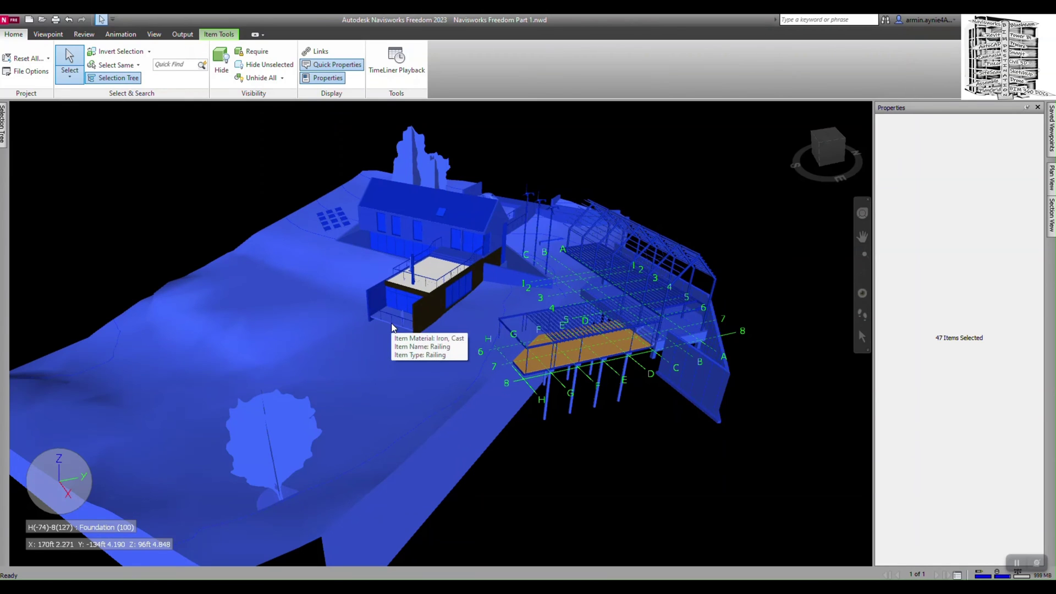
- Select the small Honey Locust tree behind the house and extend the selection to all items with the same name
left_click(138, 66)
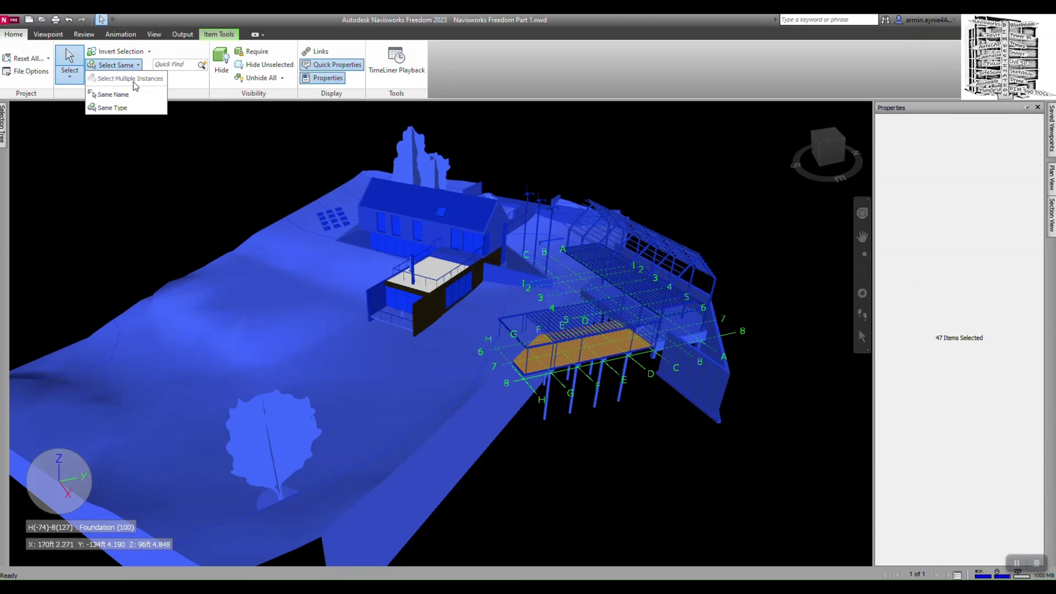
left_click(381, 230)
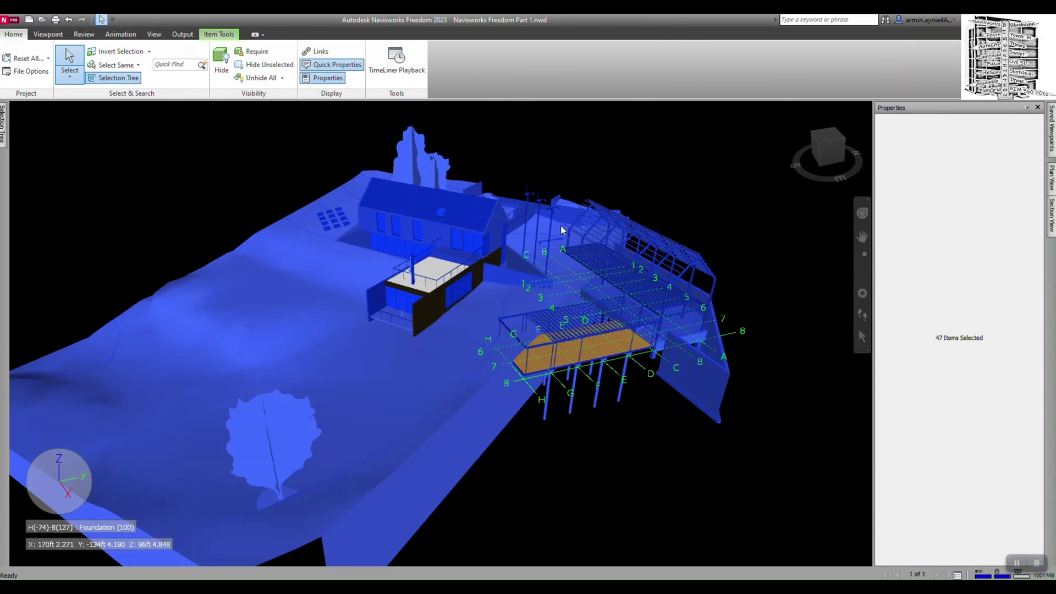
left_click(437, 162)
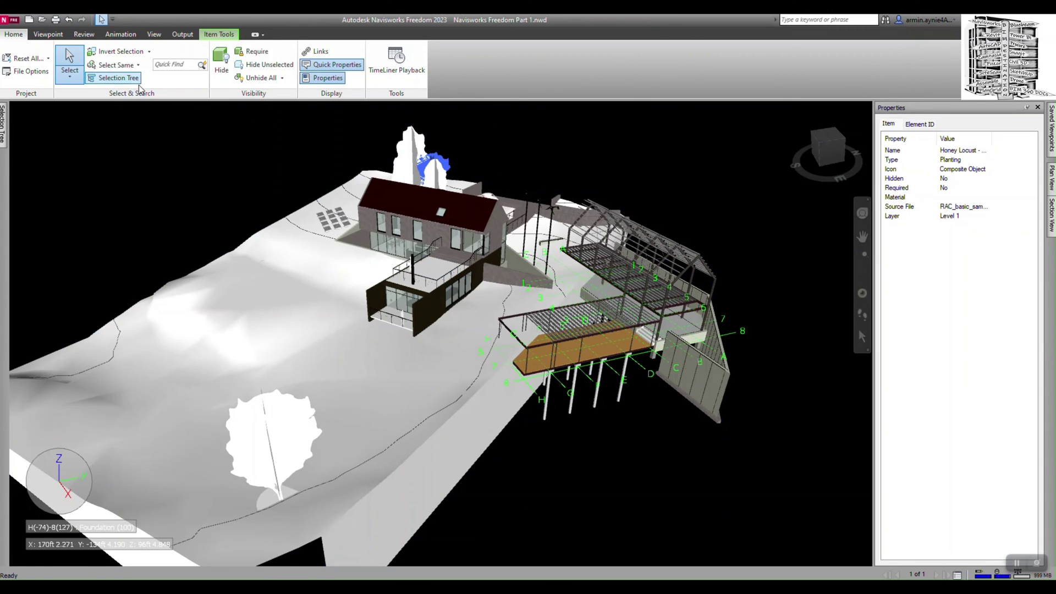
left_click(138, 65)
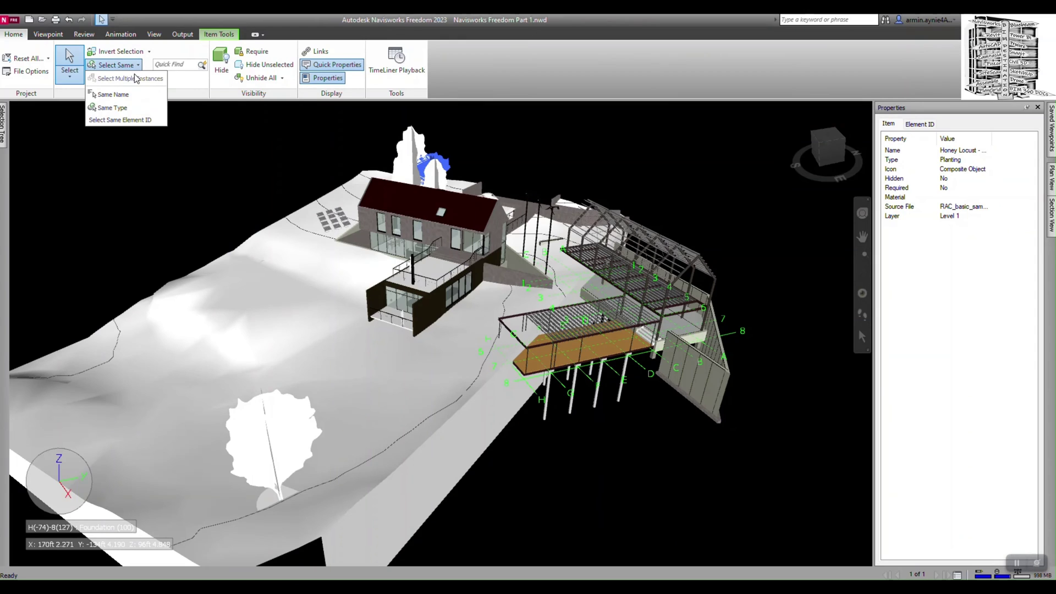
left_click(123, 97)
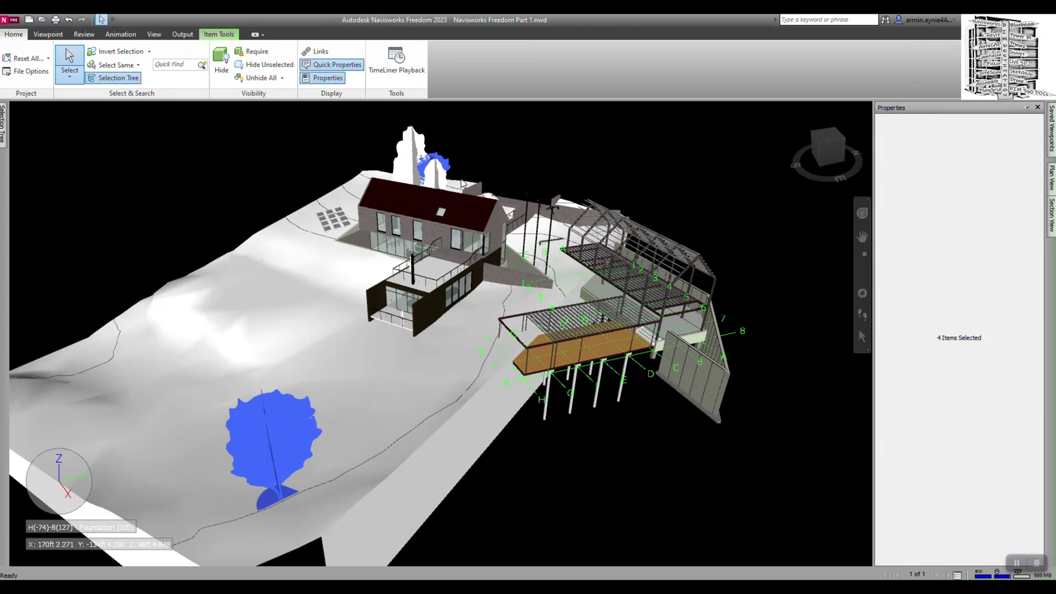
- Extend the selection from the Honey Locust trees to all items of the same type
left_click(122, 66)
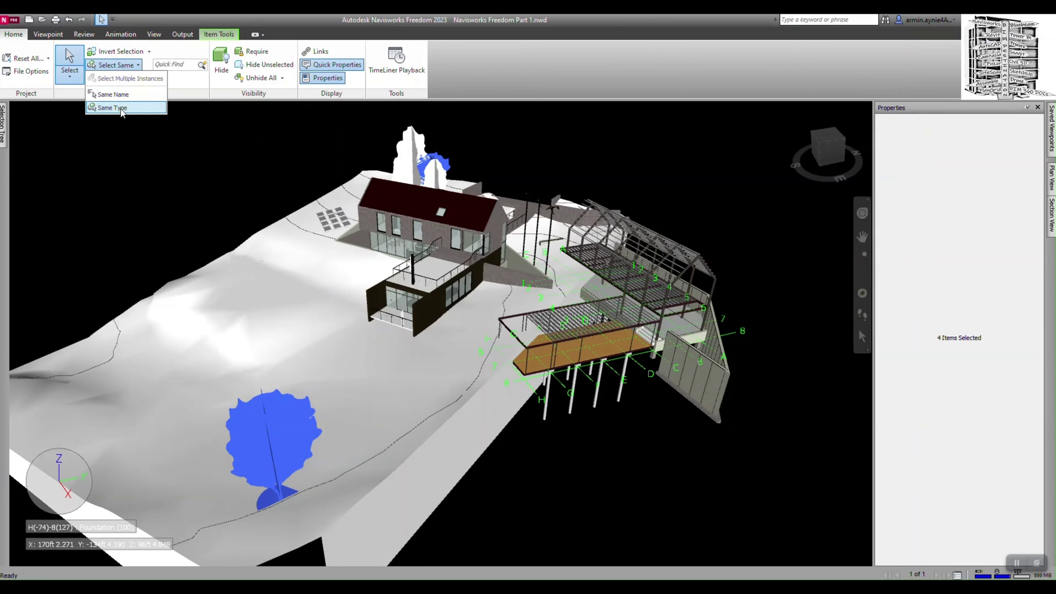
left_click(122, 108)
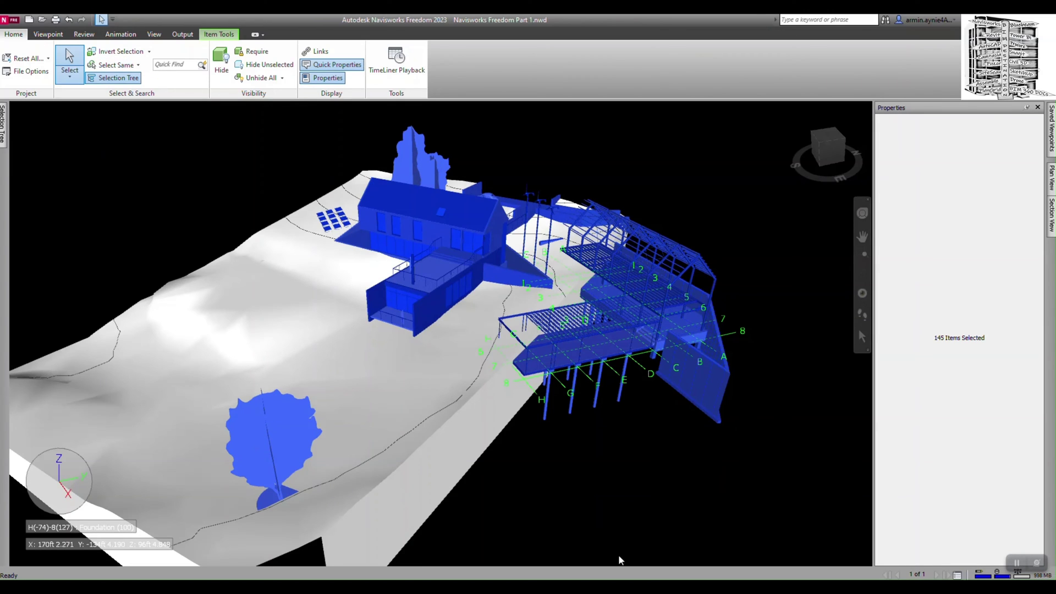
mouse_move(409, 431)
- Show the Selection Tree, widen it, collapse and reopen its root to list only the two source models, and clear the selection
left_click(137, 80)
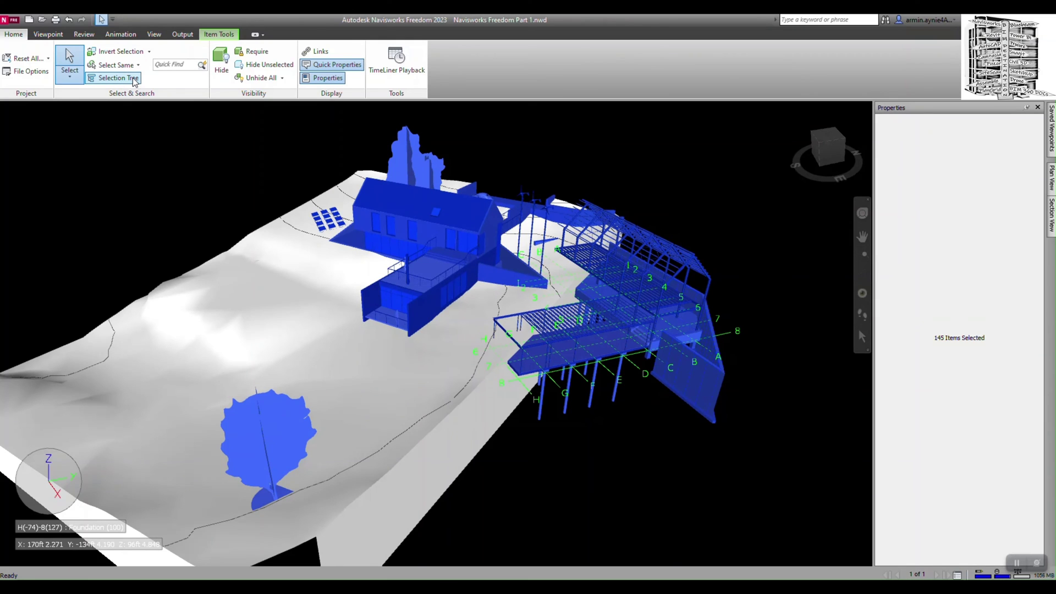
left_click(134, 79)
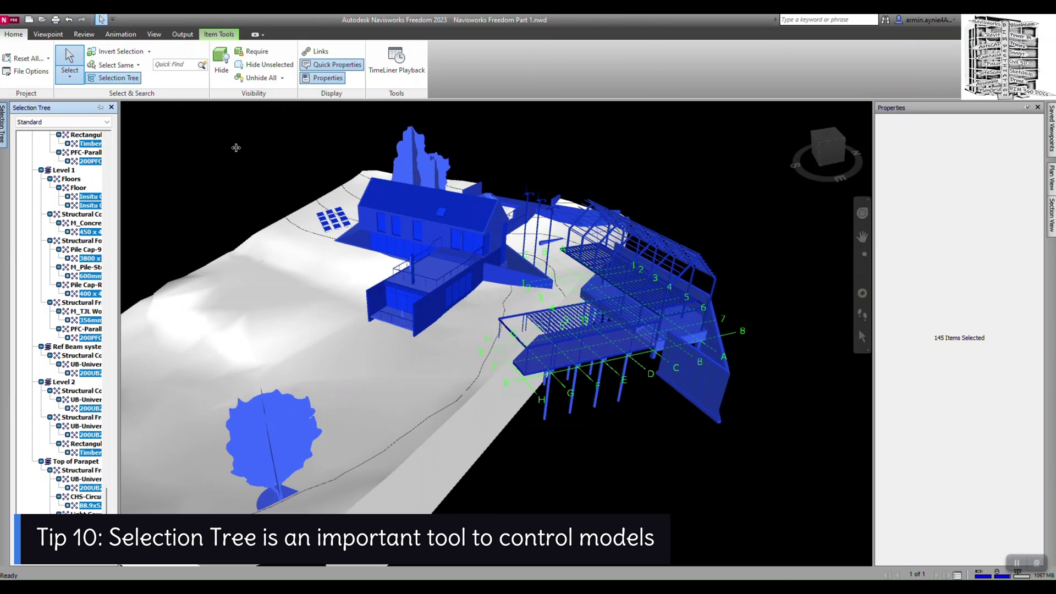
left_click_drag(119, 149, 236, 150)
scroll(132, 253, "up", 10)
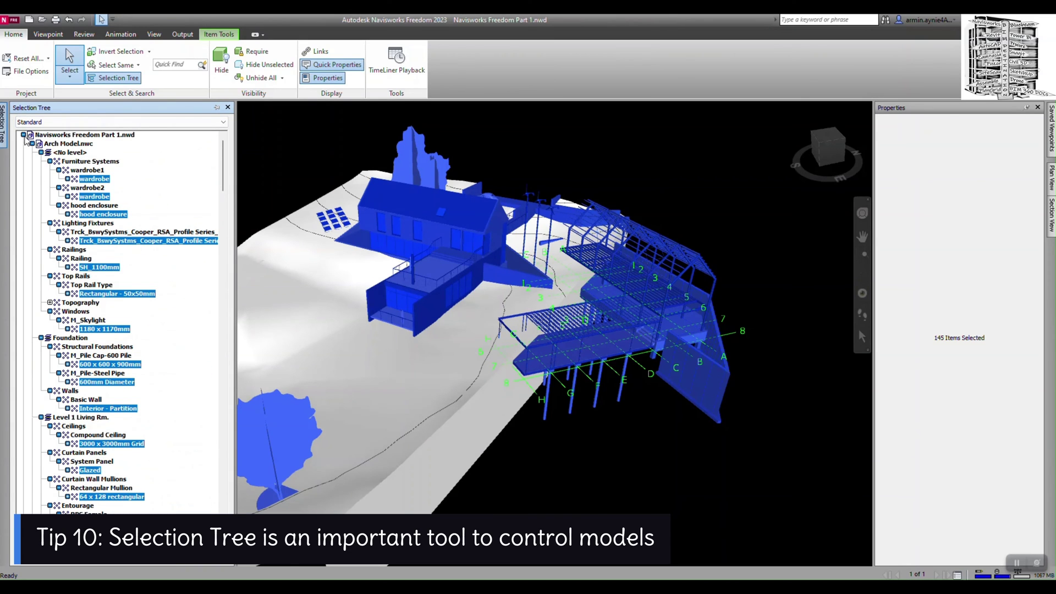
left_click(23, 135)
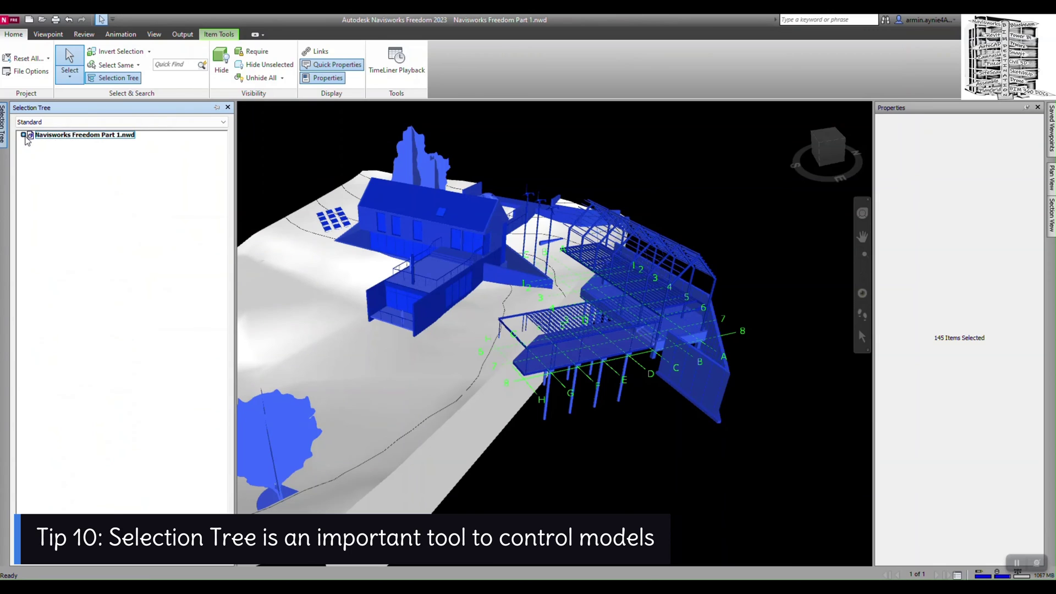
left_click(23, 135)
left_click(55, 185)
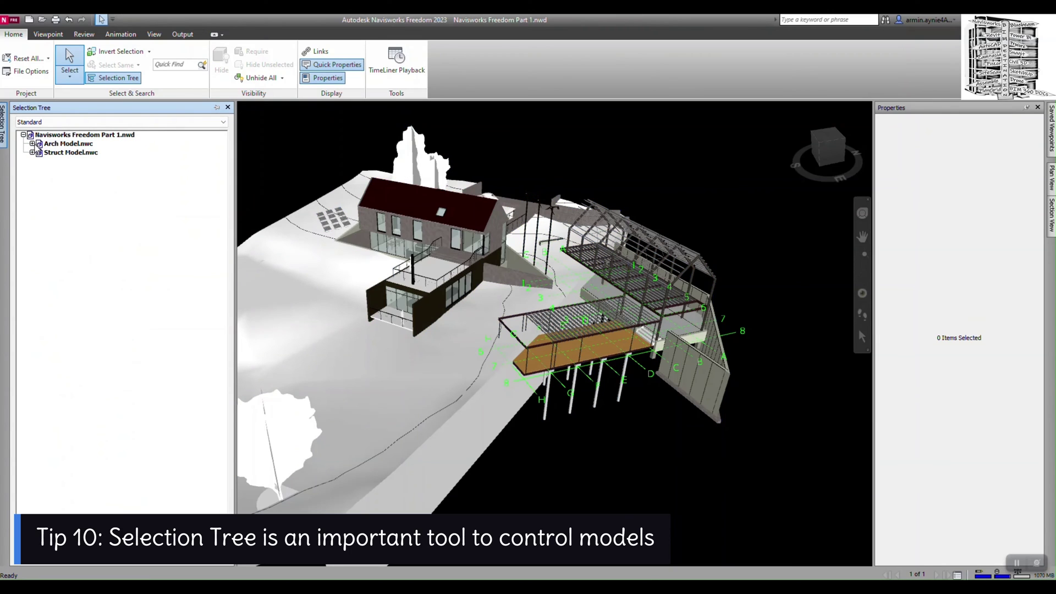
- Examine the levels of Arch Model.nwc in the Selection Tree, looking into the floor types of Level 1, and collapse Level 1 again
left_click(32, 144)
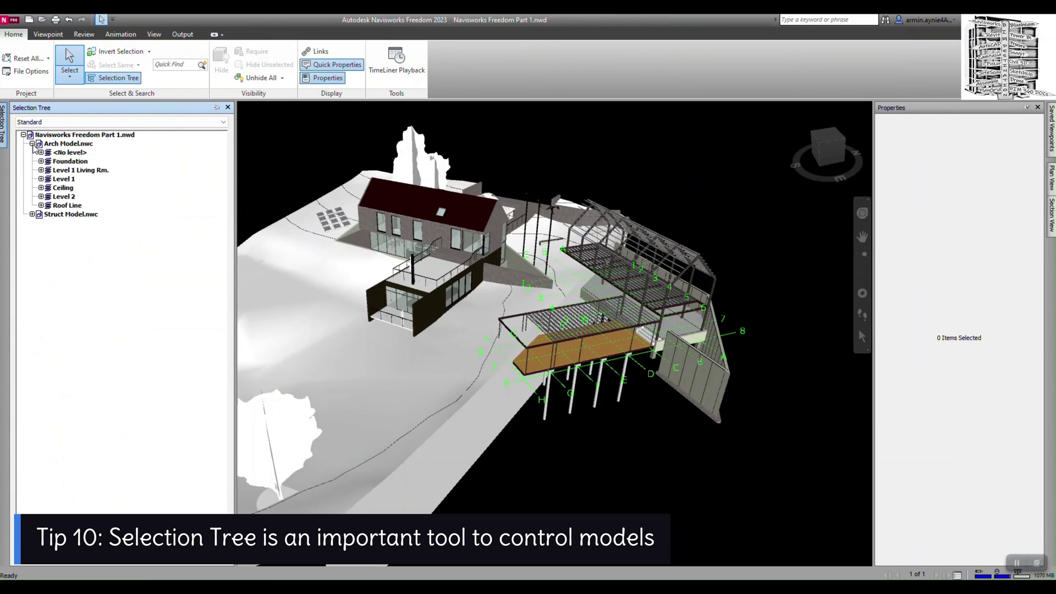
left_click(41, 179)
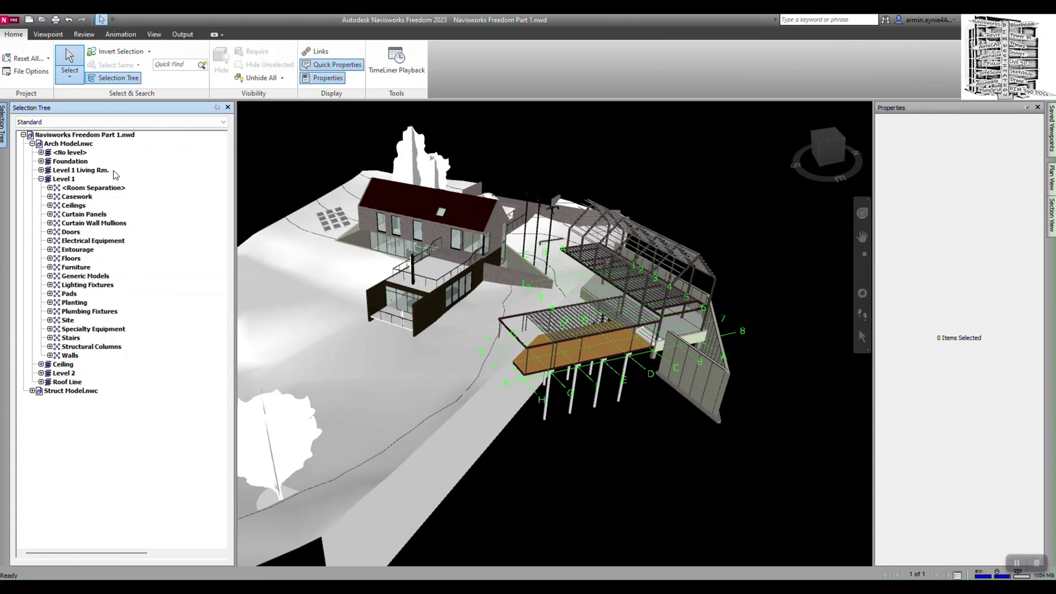
left_click(49, 259)
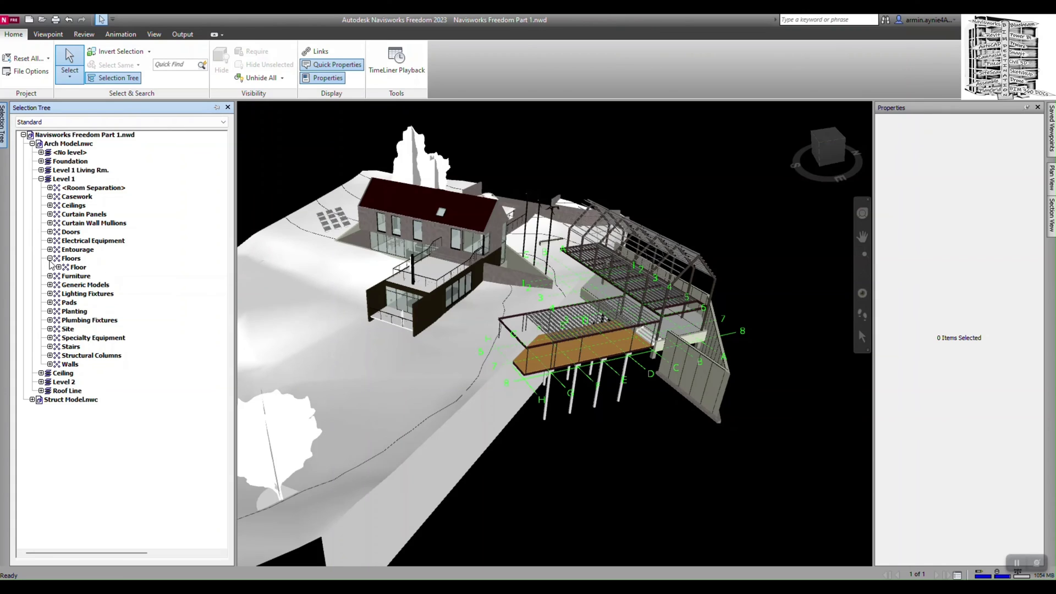
left_click(59, 268)
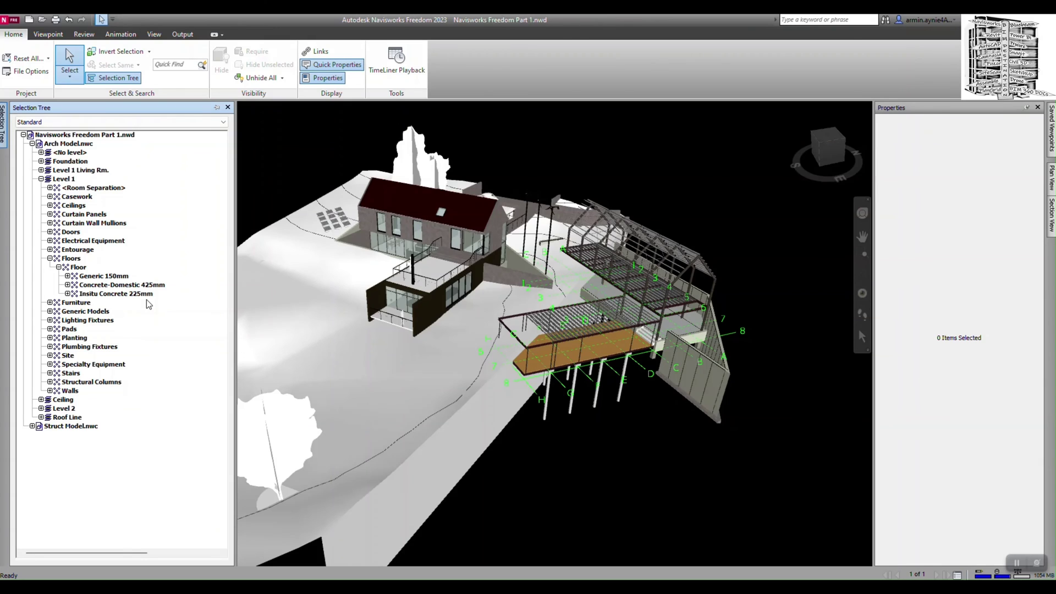
left_click(41, 178)
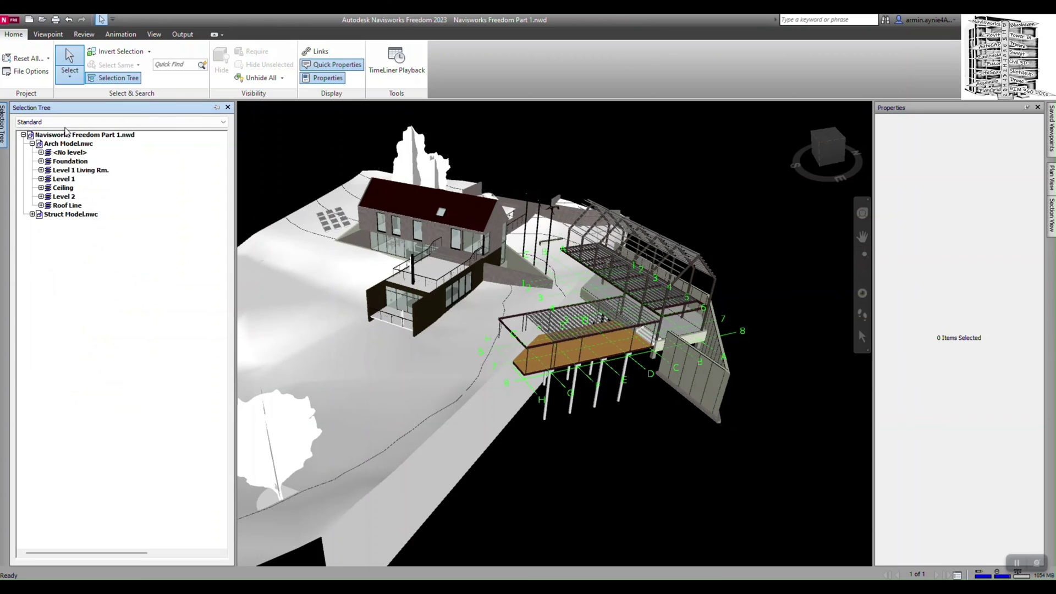
- Switch the Selection Tree to the Compact view, and select and expand the root file Navisworks Freedom Part 1.nwd
left_click(84, 121)
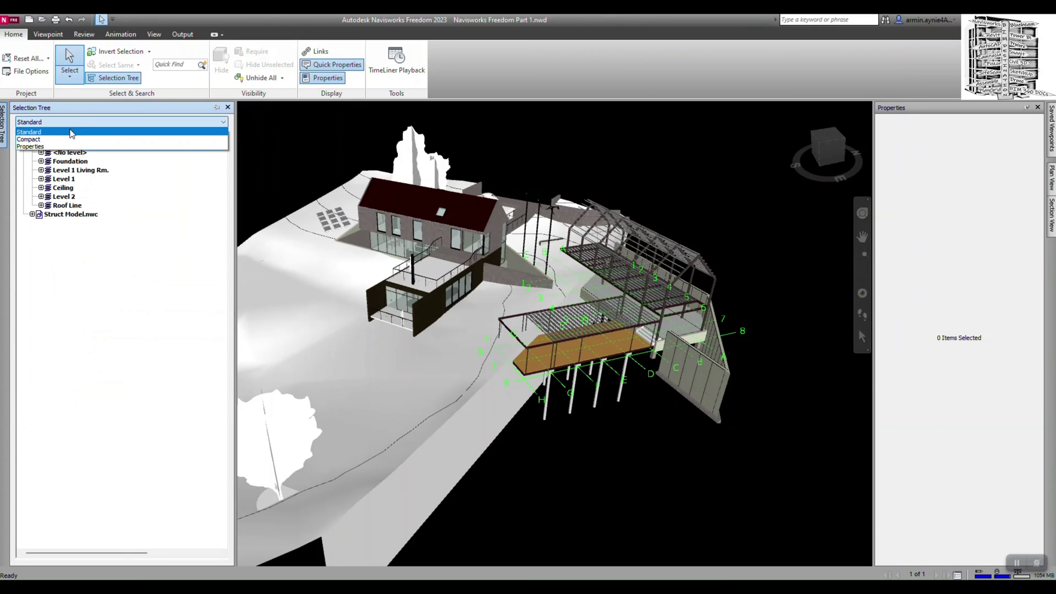
left_click(33, 139)
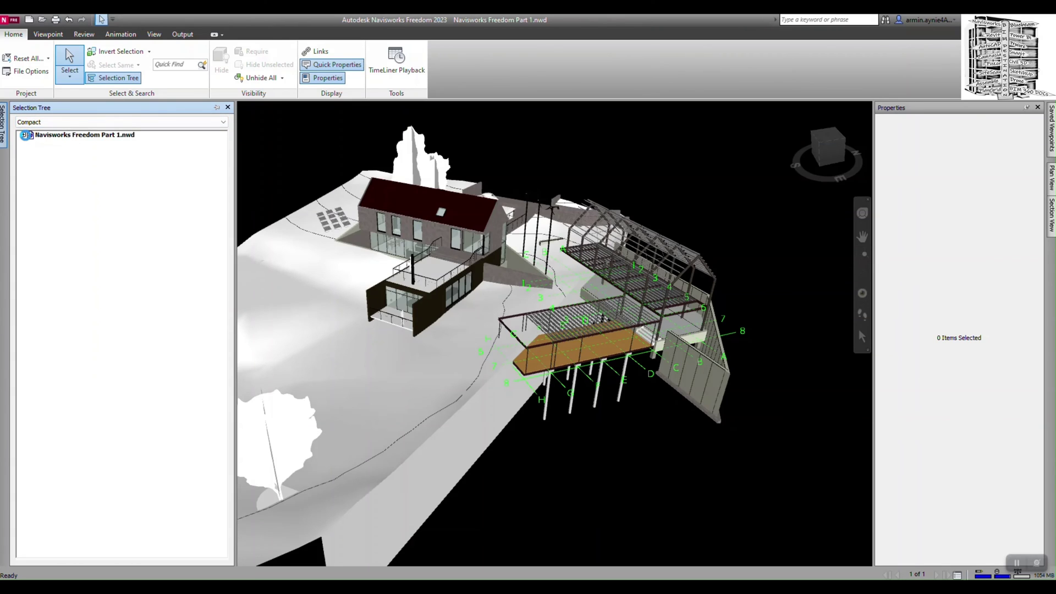
double_click(33, 135)
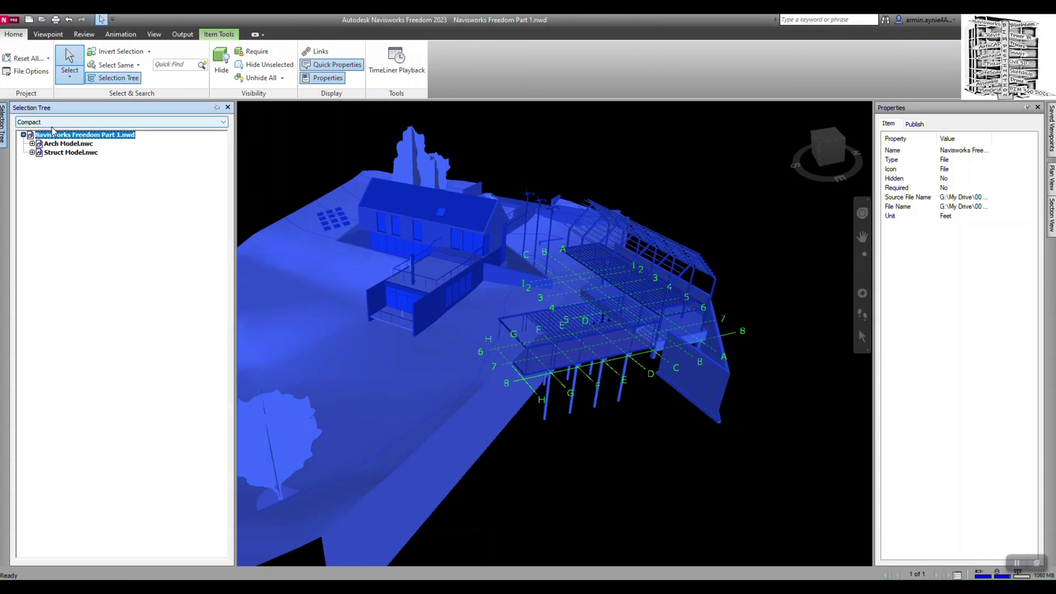
- Switch the Selection Tree to the Properties view and look through its property categories, including the entries under Shape
left_click(55, 122)
left_click(53, 149)
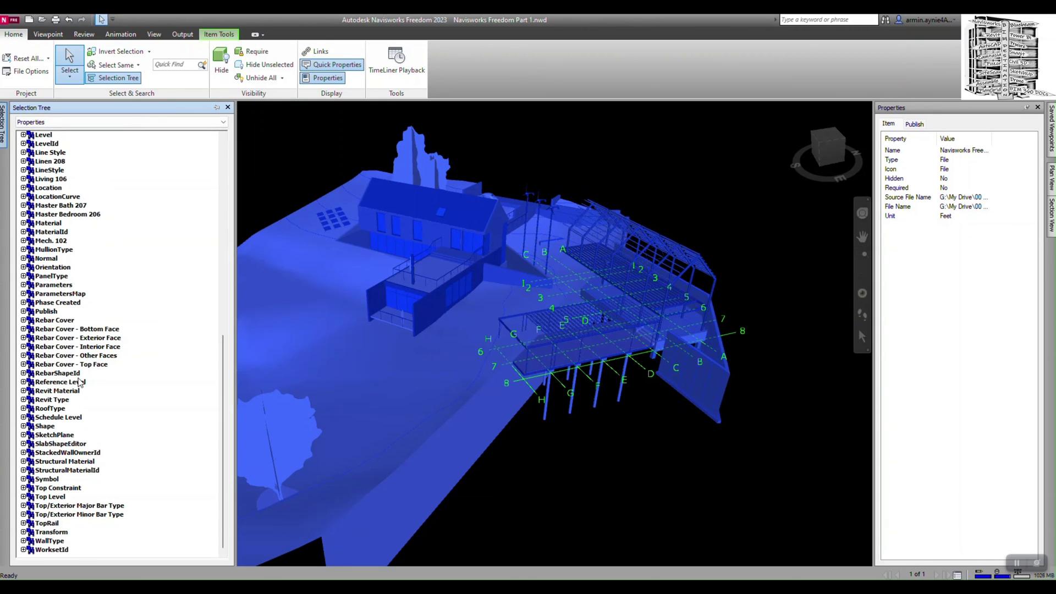
scroll(80, 382, "up", 15)
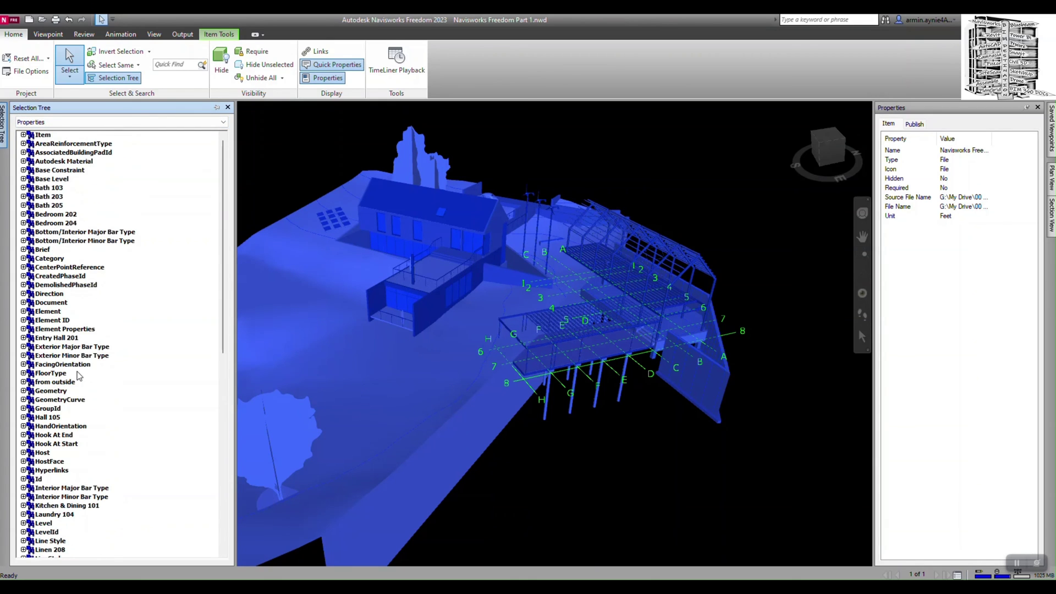
scroll(80, 375, "down", 15)
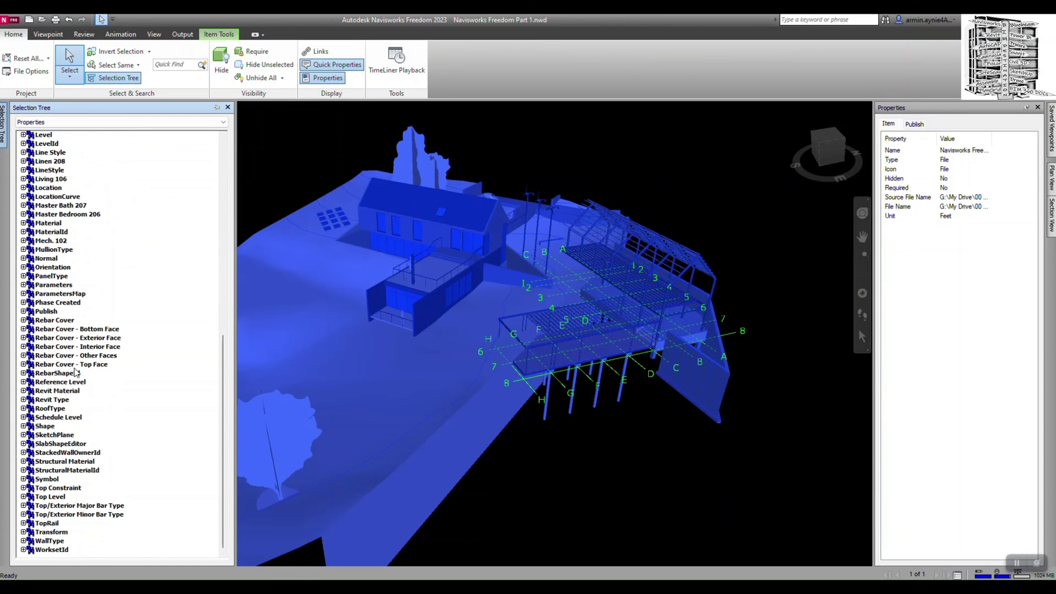
left_click(24, 426)
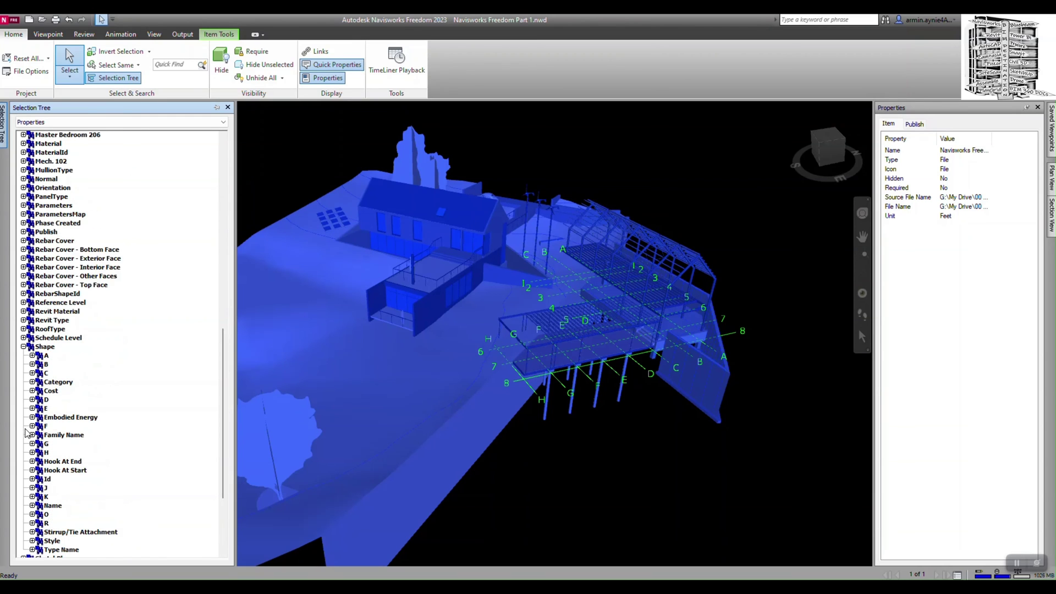
left_click(24, 348)
scroll(111, 425, "up", 6)
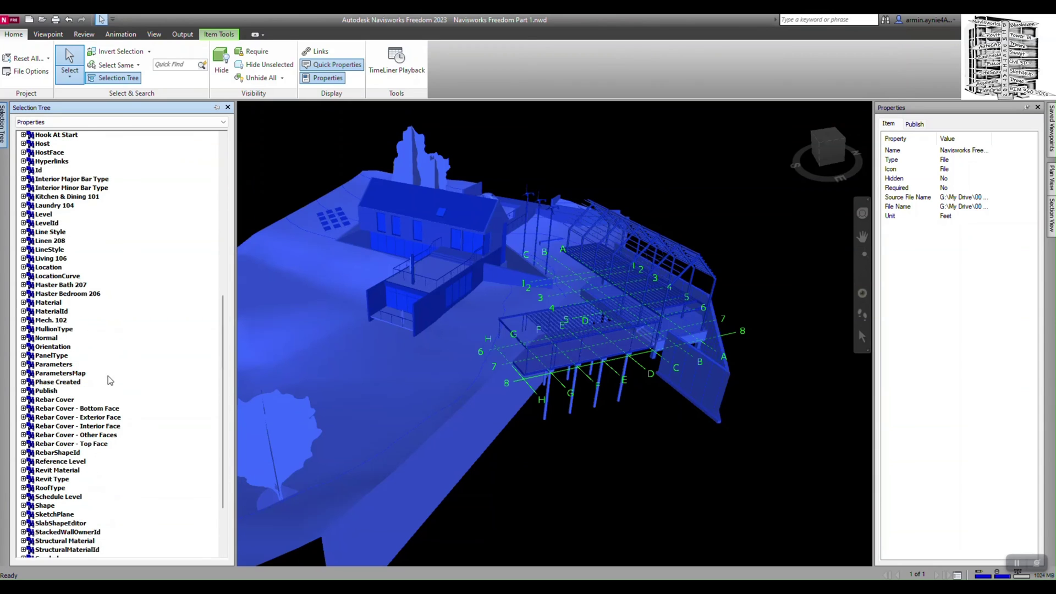
- Return the Selection Tree to the Standard view and expand Level 1 Living Rm. of the architectural model
left_click(90, 120)
left_click(66, 131)
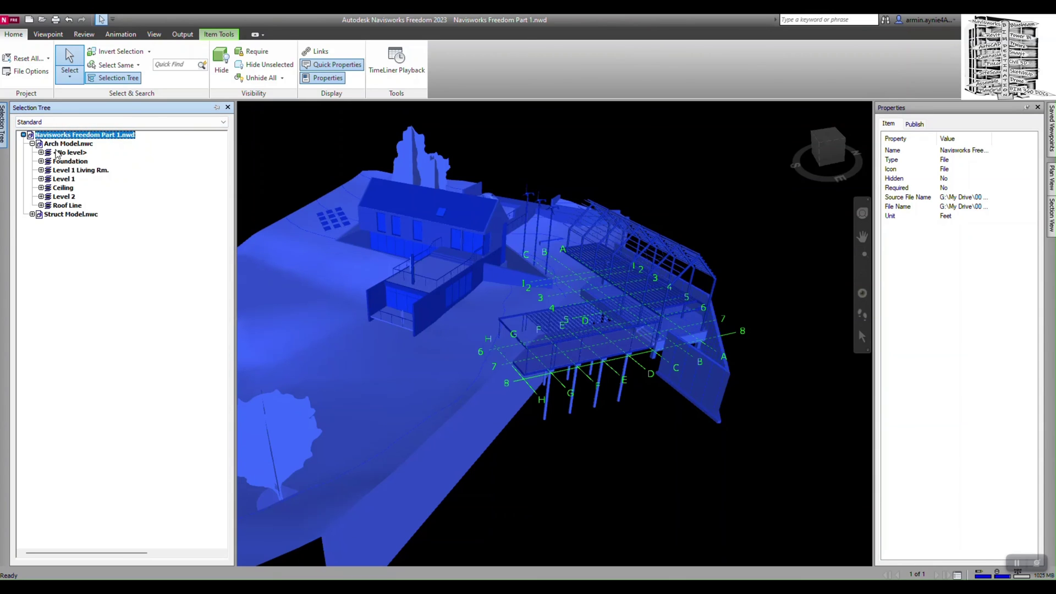
left_click(41, 170)
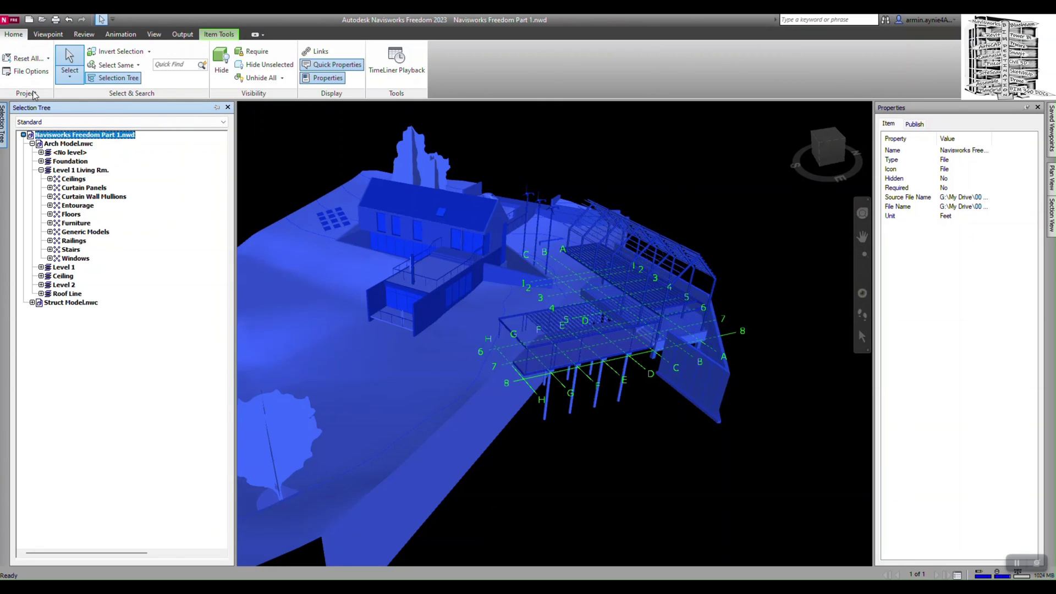
- Open the Reset All choices for appearances, transforms and links
left_click(46, 59)
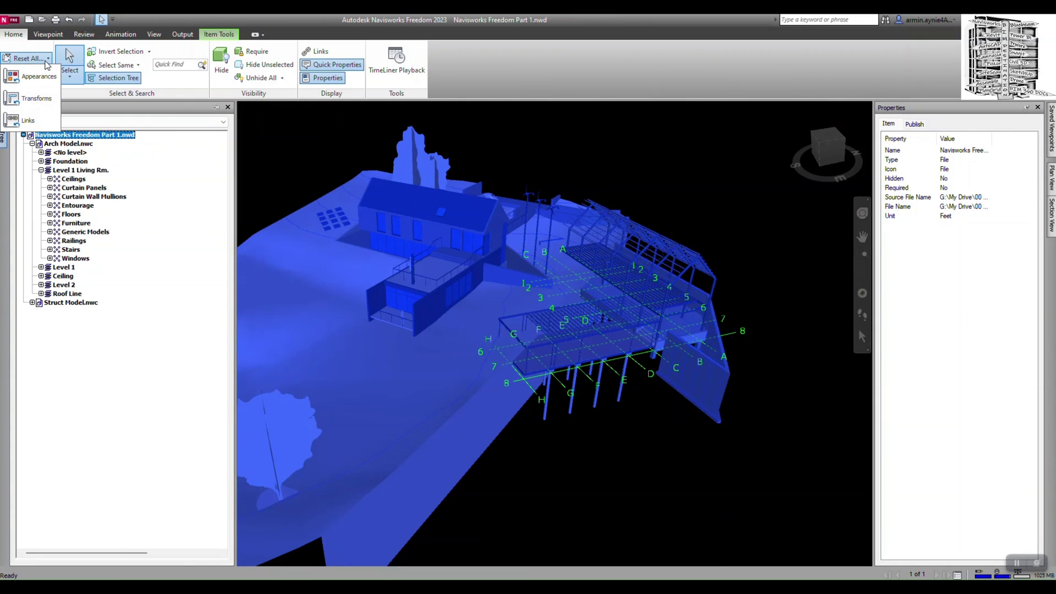